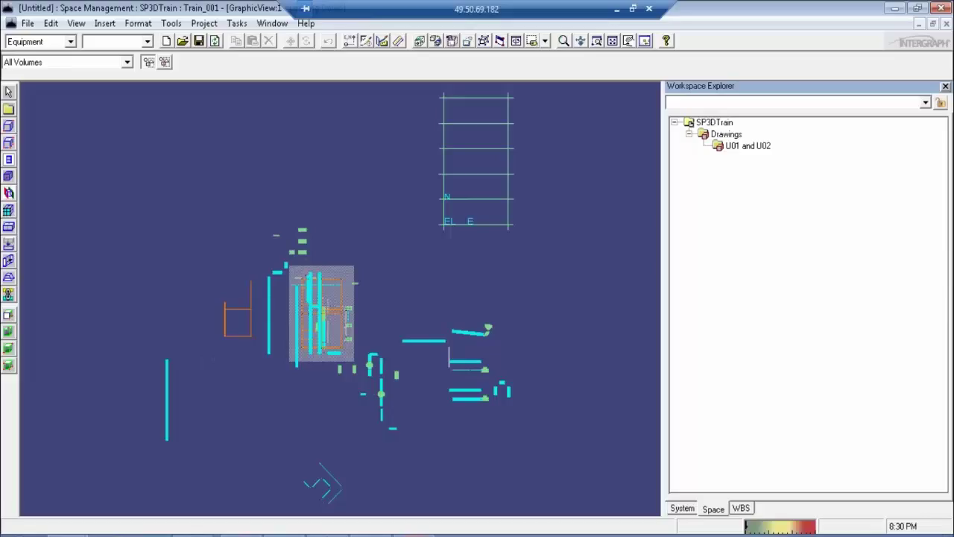
Switch from Space Management to the Drawings and Reports task using the Tasks menu
click(244, 24)
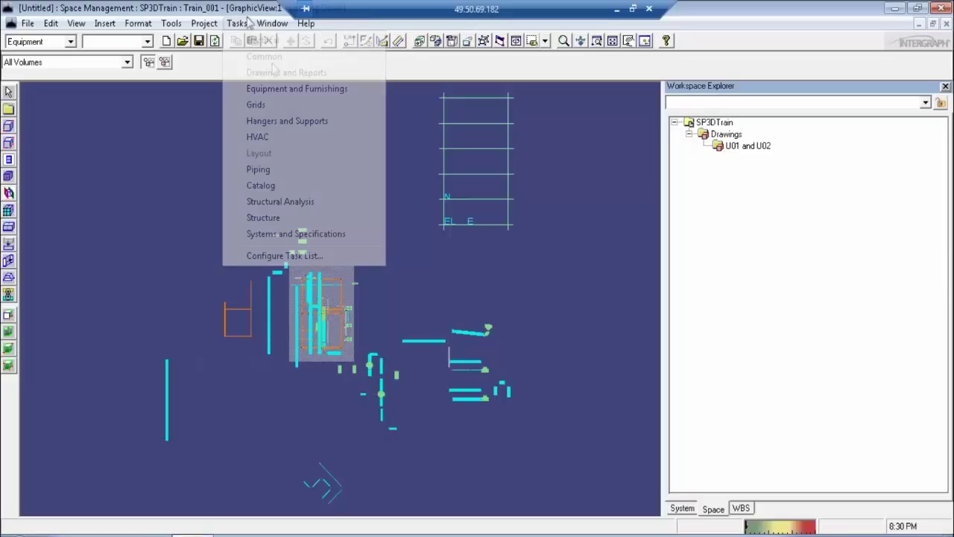
click(283, 73)
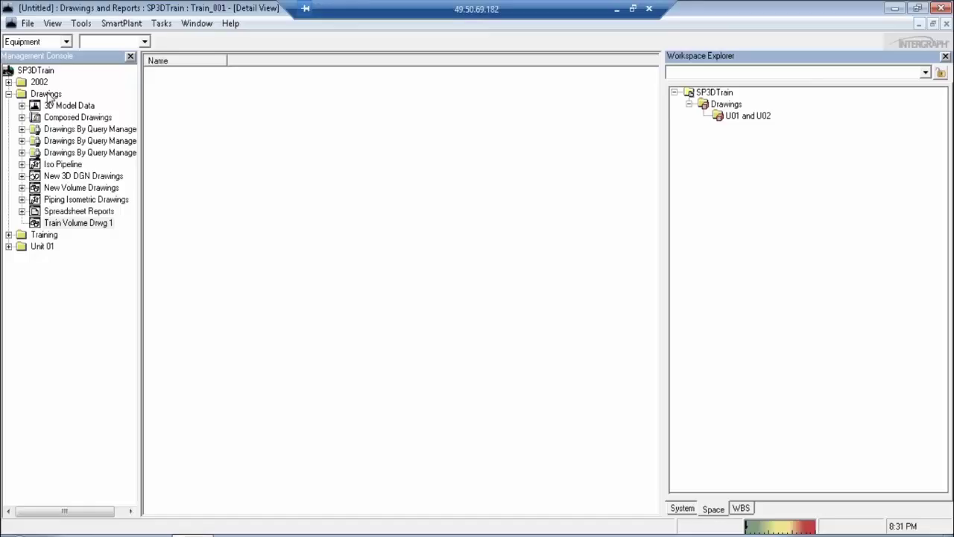
Add a Volume Drawings component under the Drawings folder, creating New Volume Drawings (2)
click(46, 93)
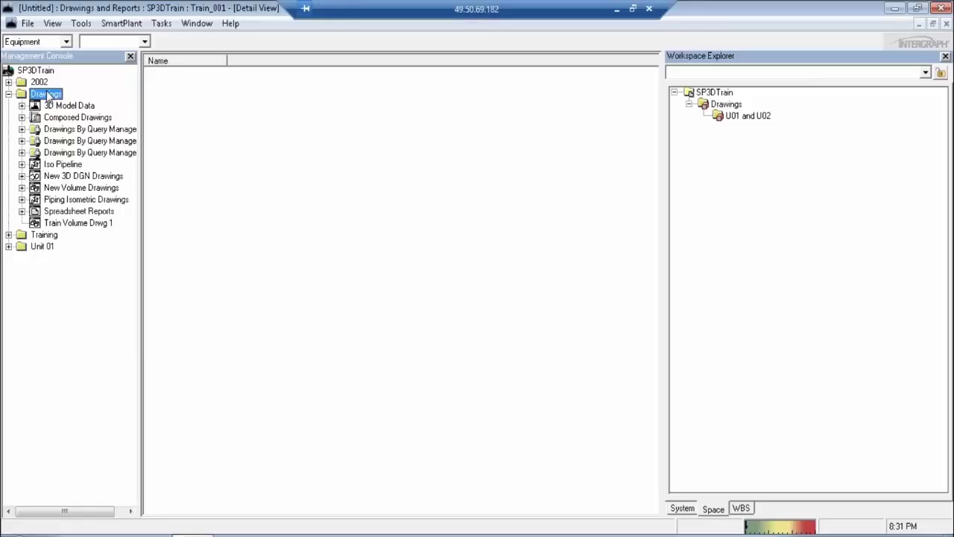
right_click(47, 96)
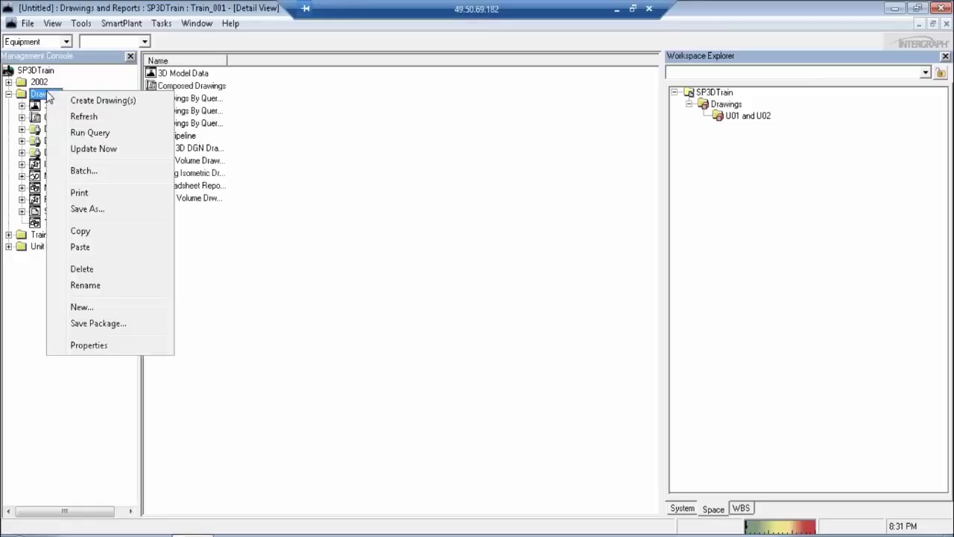
click(94, 305)
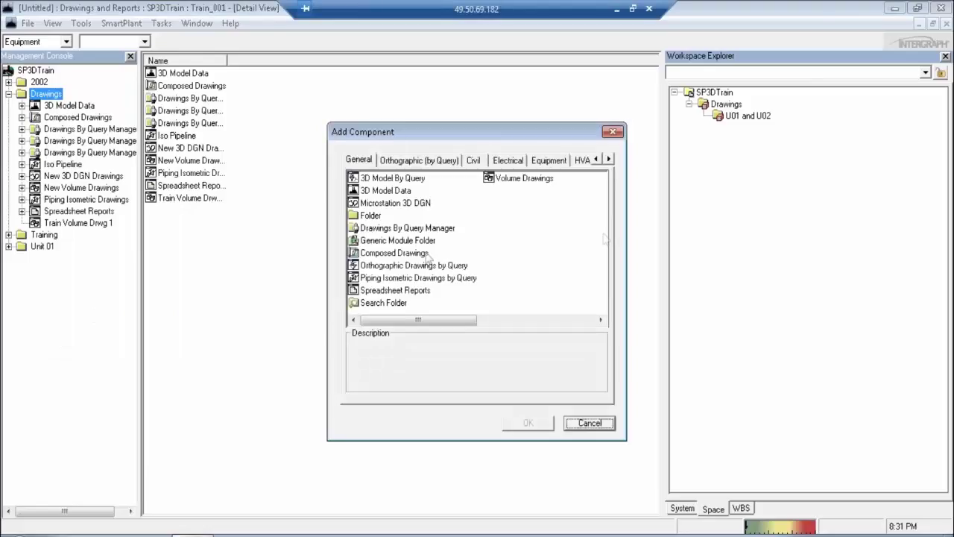
click(510, 181)
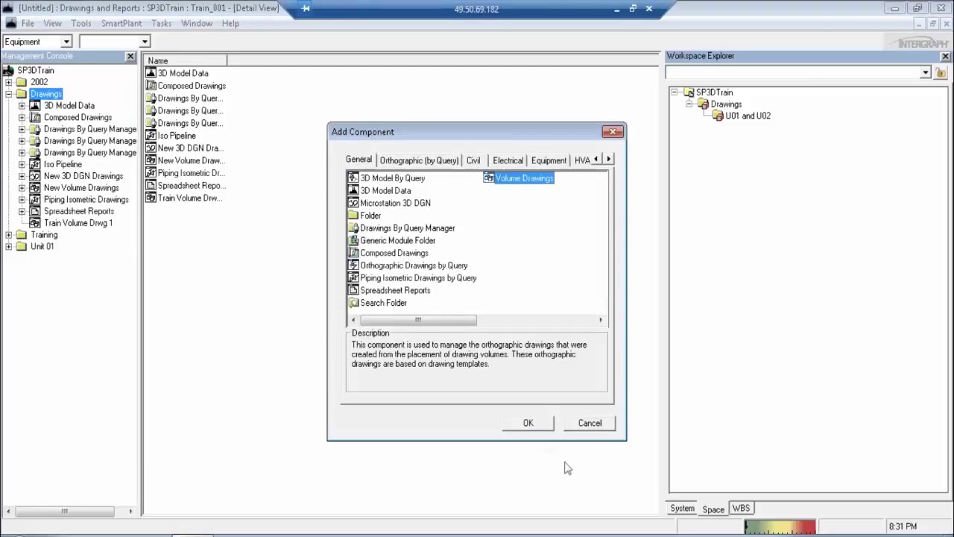
click(545, 427)
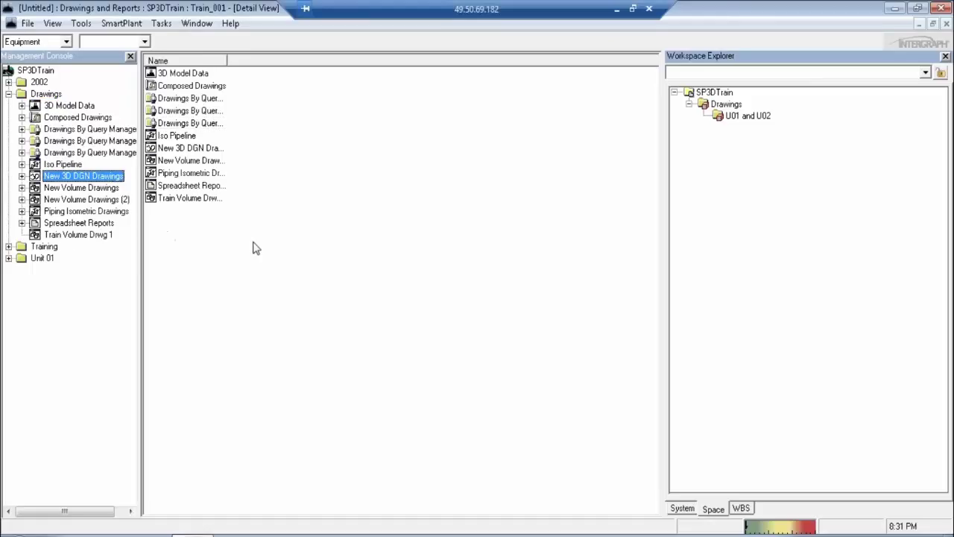
Rename New Volume Drawings (2) to 'Train Volume Dwg 2'
click(82, 188)
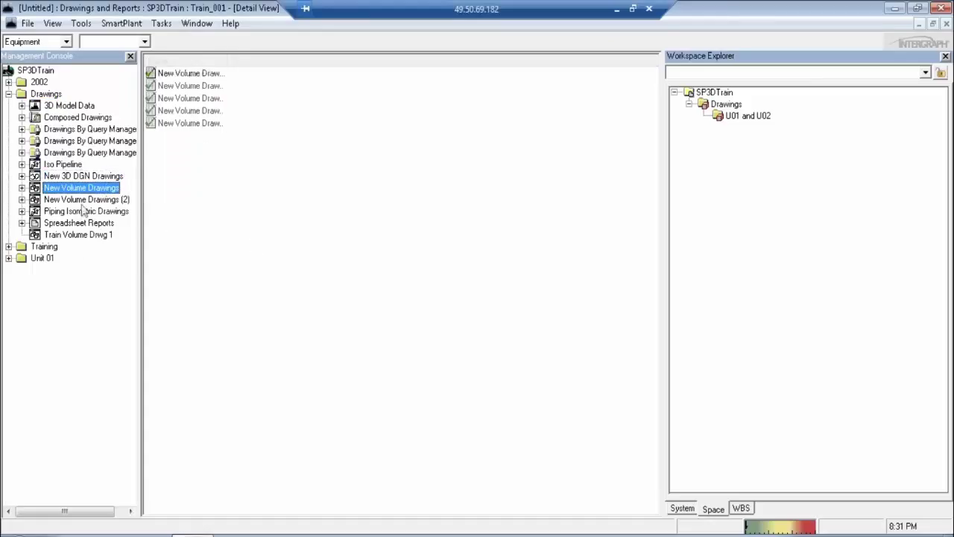
click(83, 200)
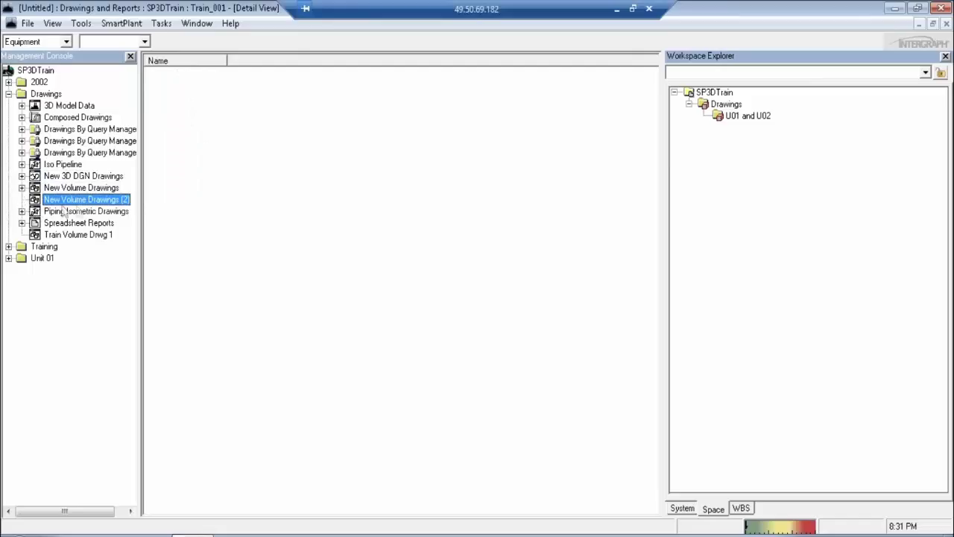
right_click(82, 203)
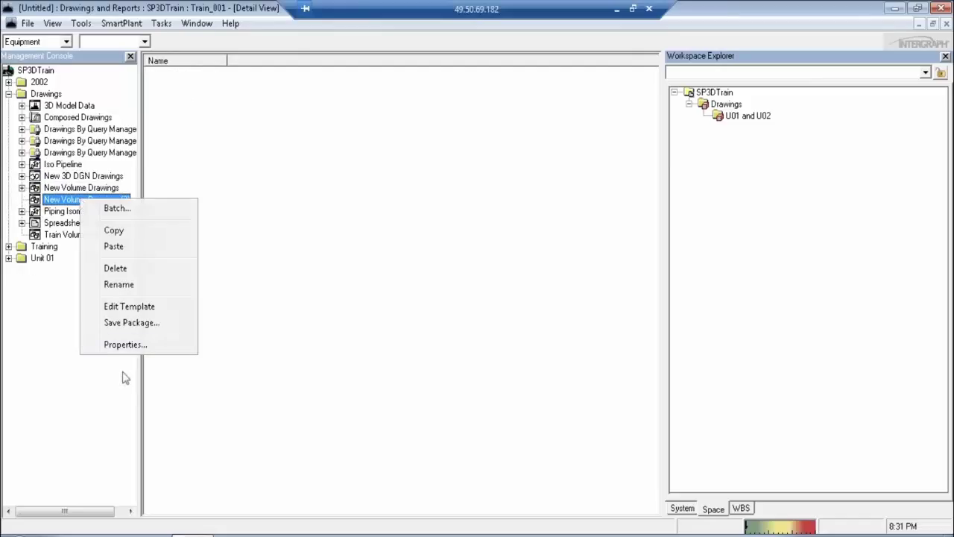
click(125, 283)
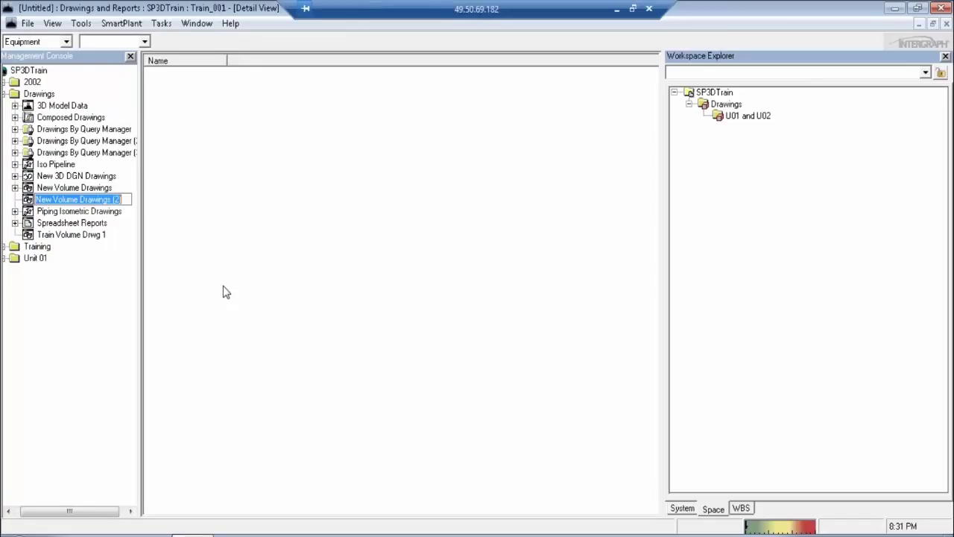
text(Train)
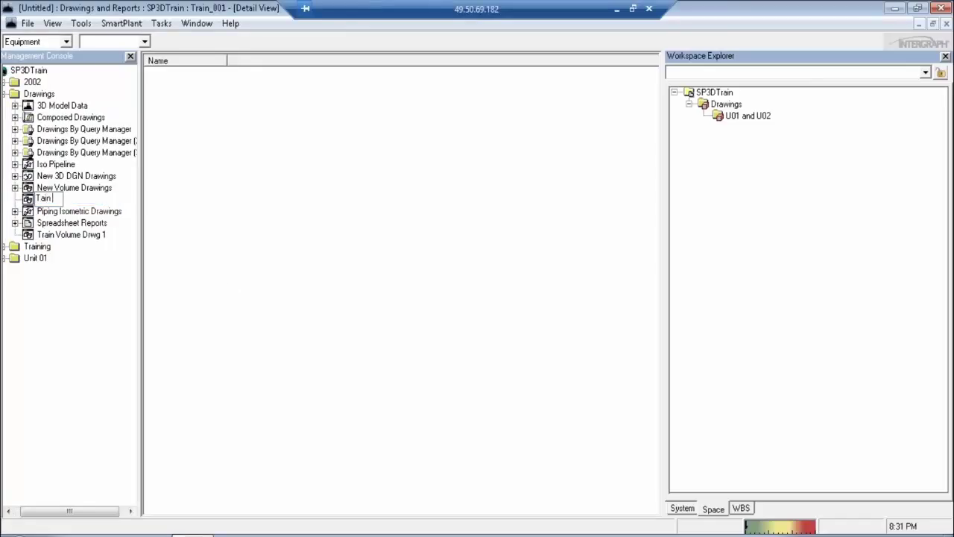
text( Volume Dwg 2)
key(Return)
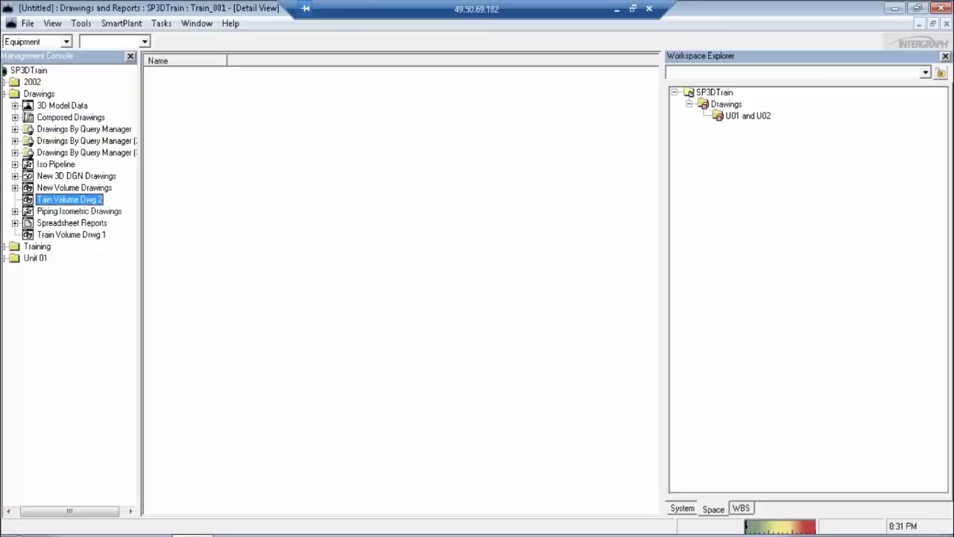
Start editing the Tain Volume Dwg 2 template and browse to the Metric templates folder
right_click(62, 204)
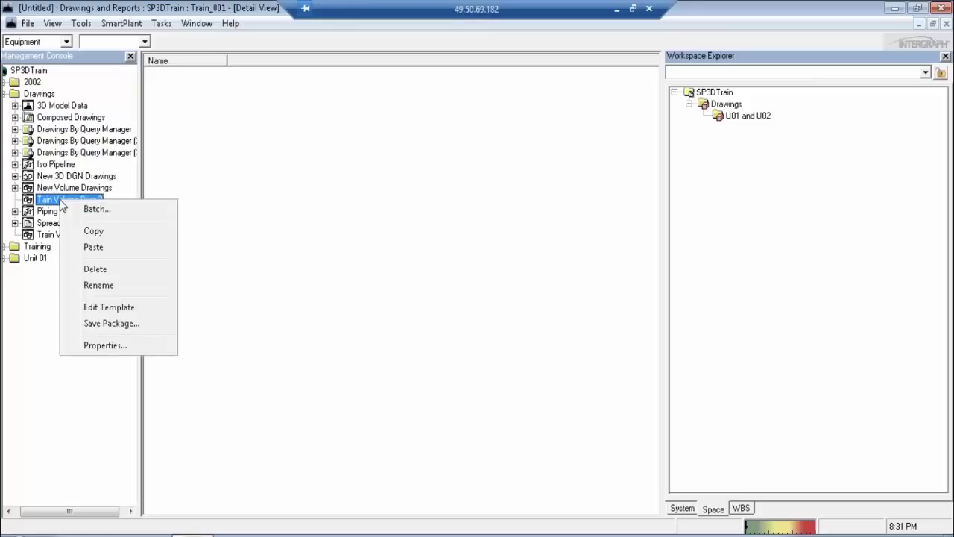
click(116, 307)
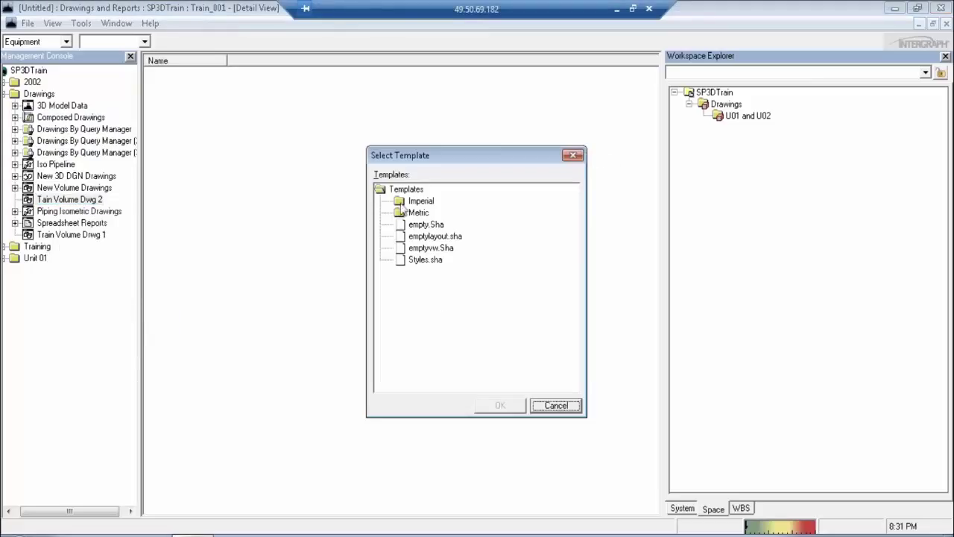
double_click(407, 189)
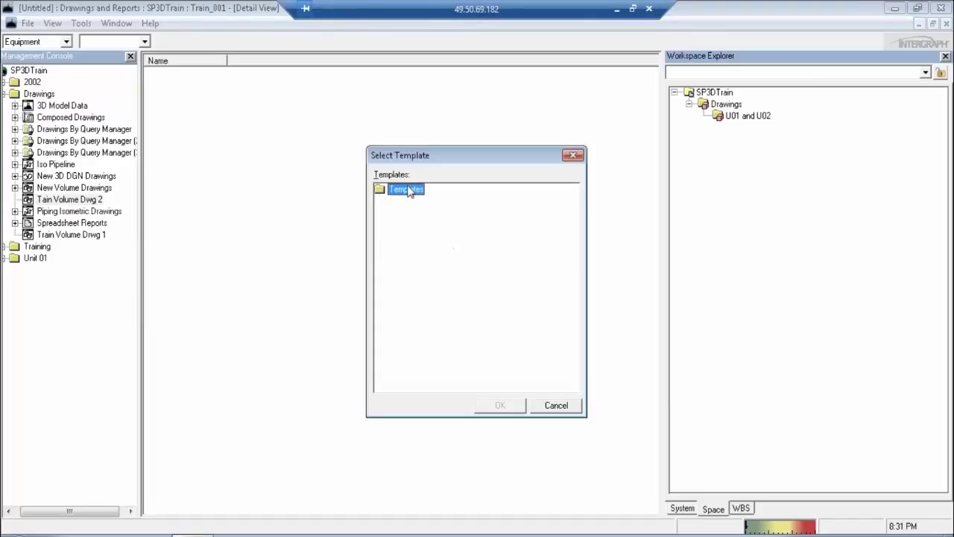
double_click(408, 191)
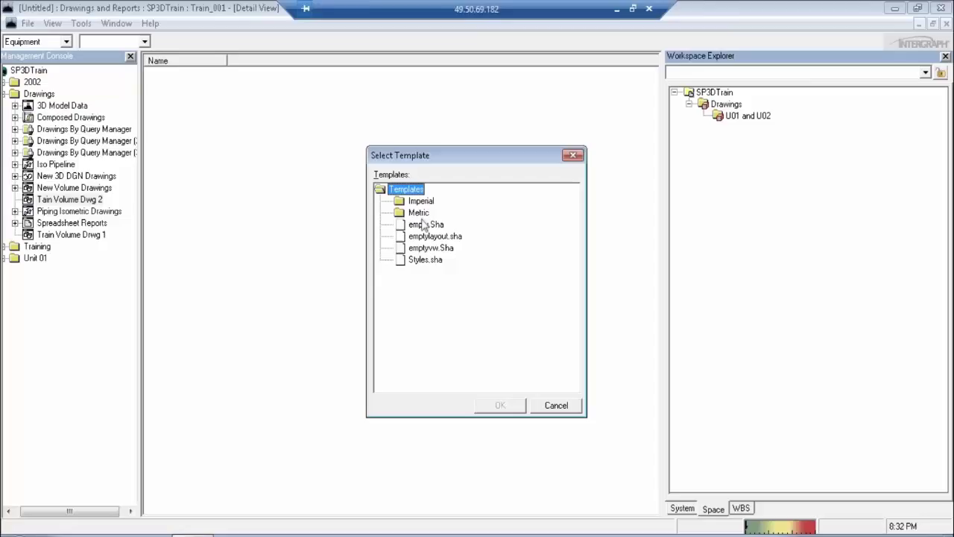
click(429, 202)
double_click(429, 203)
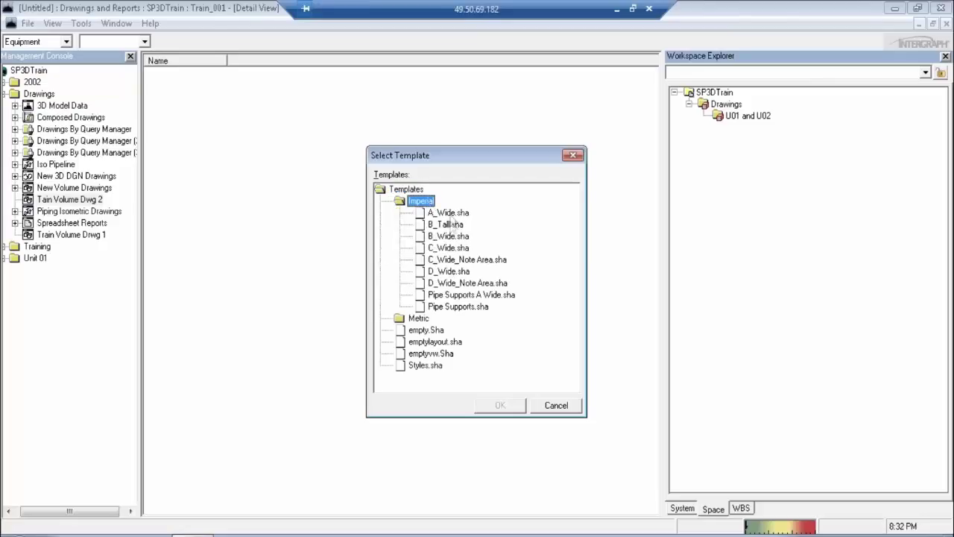
click(419, 317)
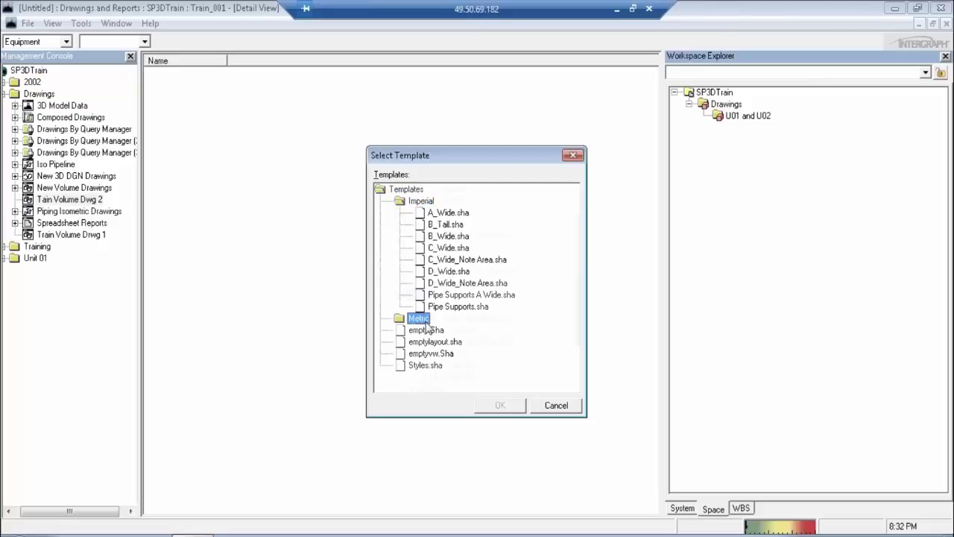
double_click(419, 318)
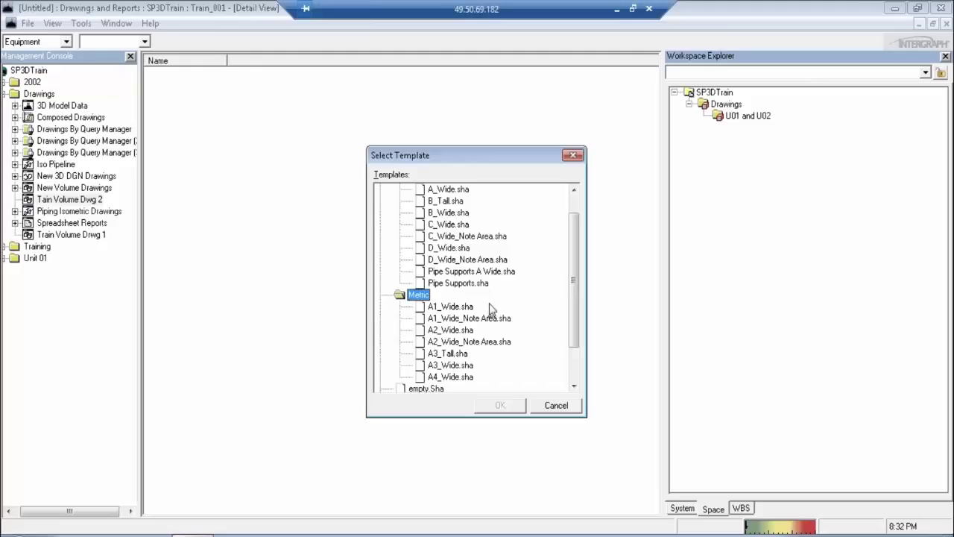
Choose the A1_Wide_Note Area.sha template and open it as the drawing sheet
scroll(491, 310, up, 1)
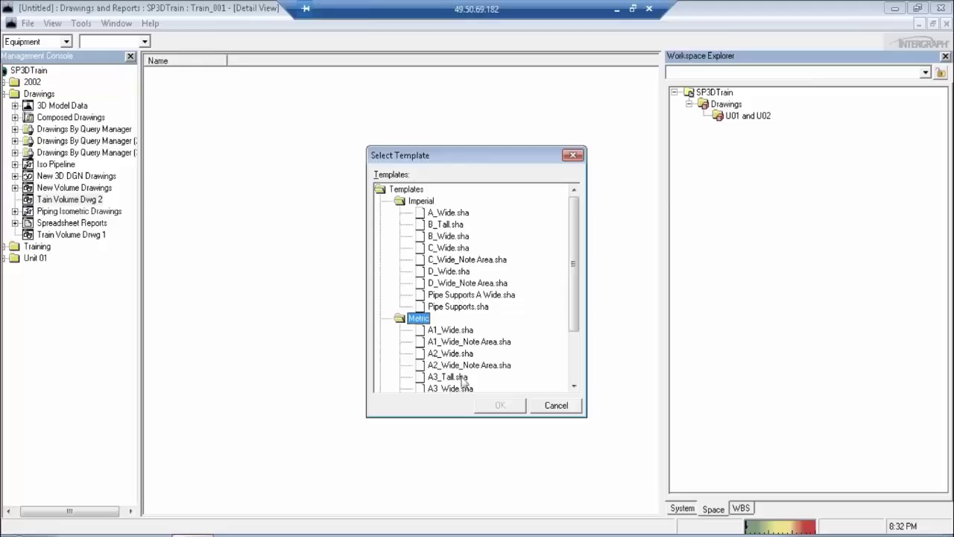
scroll(458, 339, down, 2)
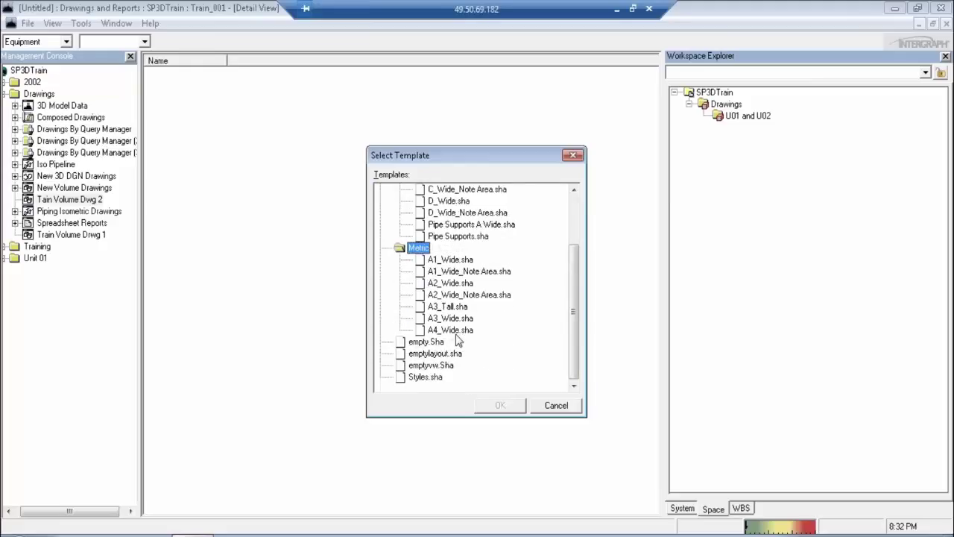
click(458, 259)
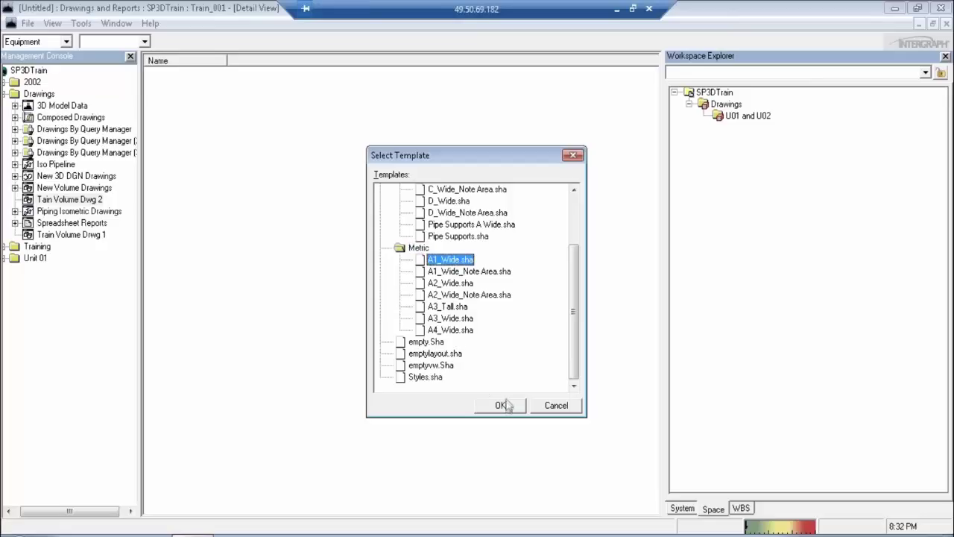
click(475, 272)
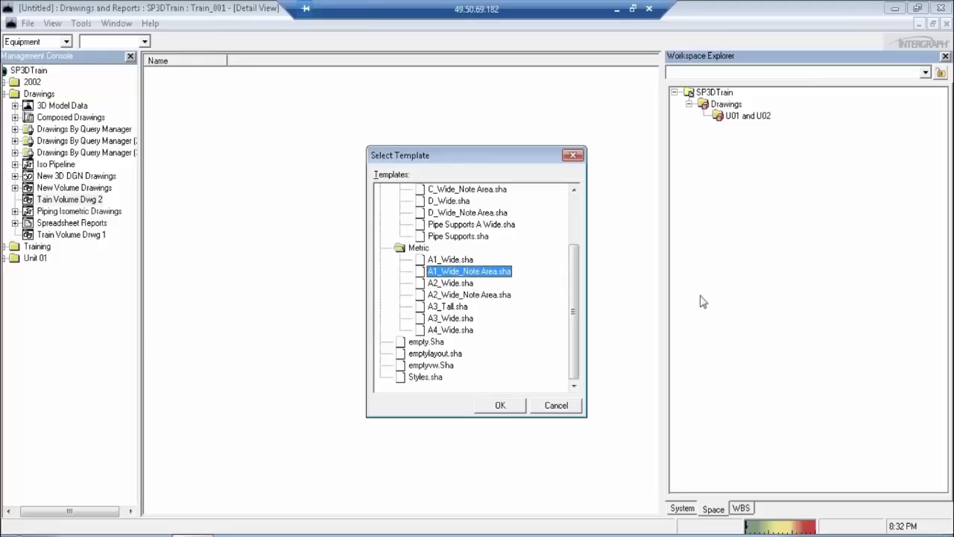
click(499, 407)
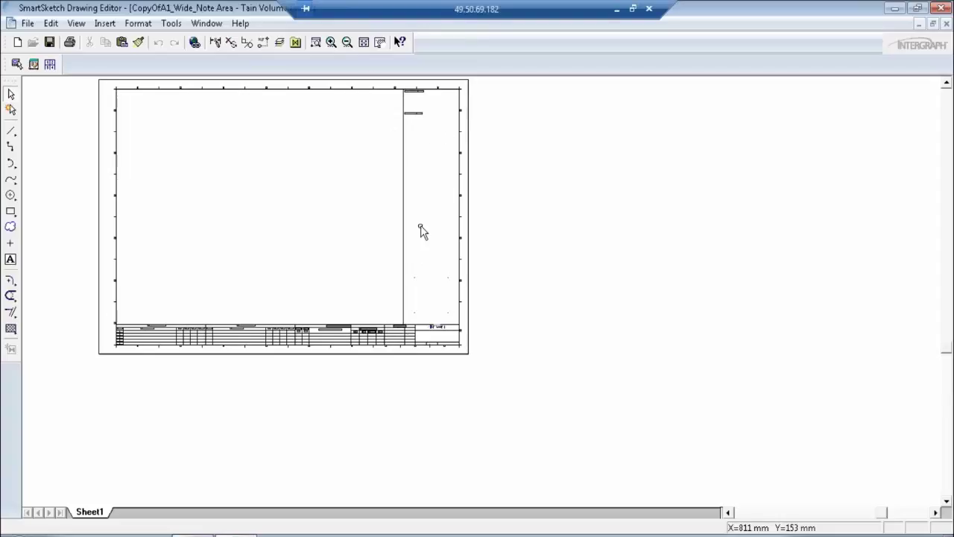
Fit the sheet and draw a drawing view rectangle in its upper-left area
click(365, 42)
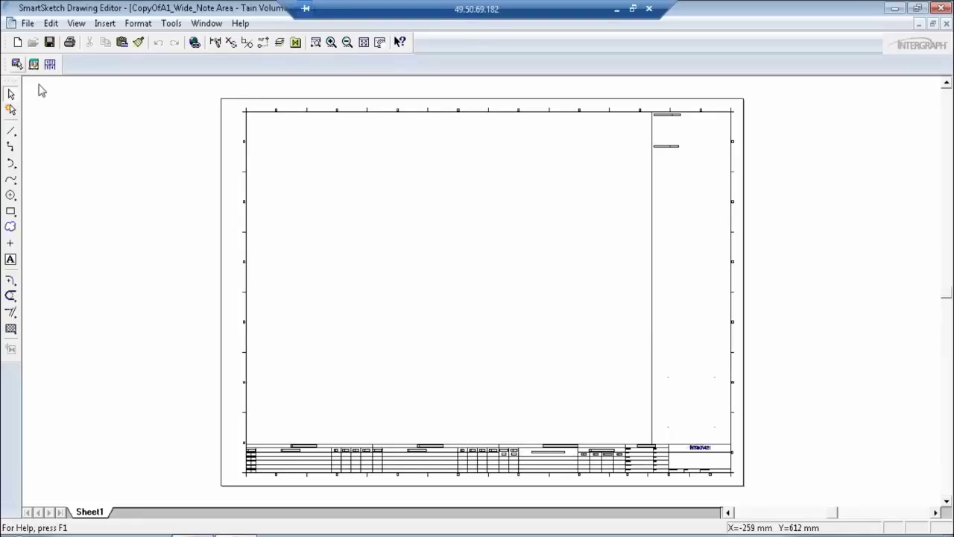
click(17, 65)
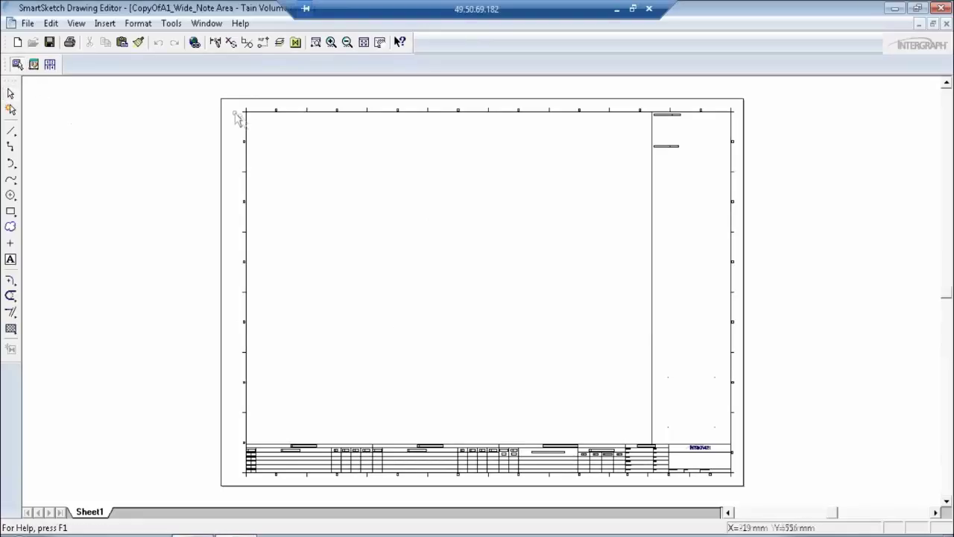
click(257, 125)
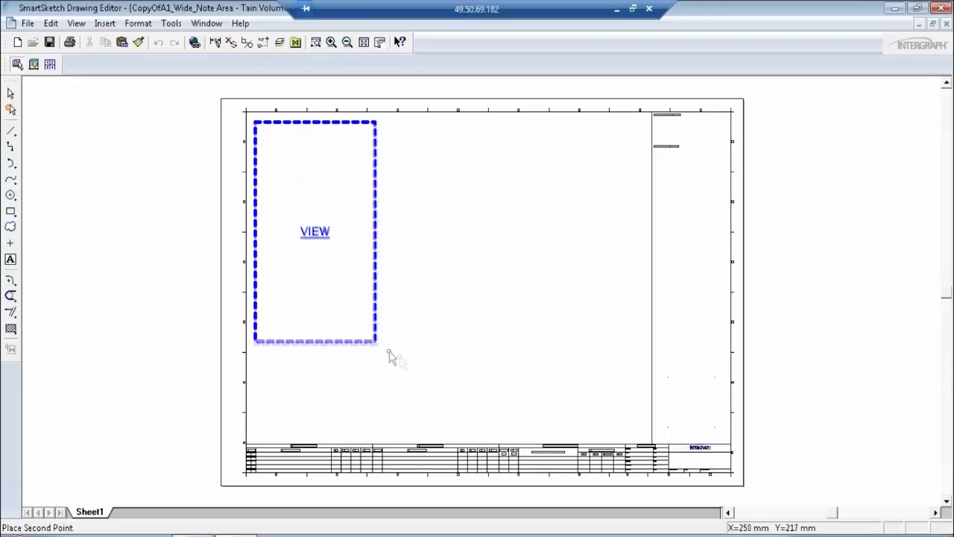
click(454, 360)
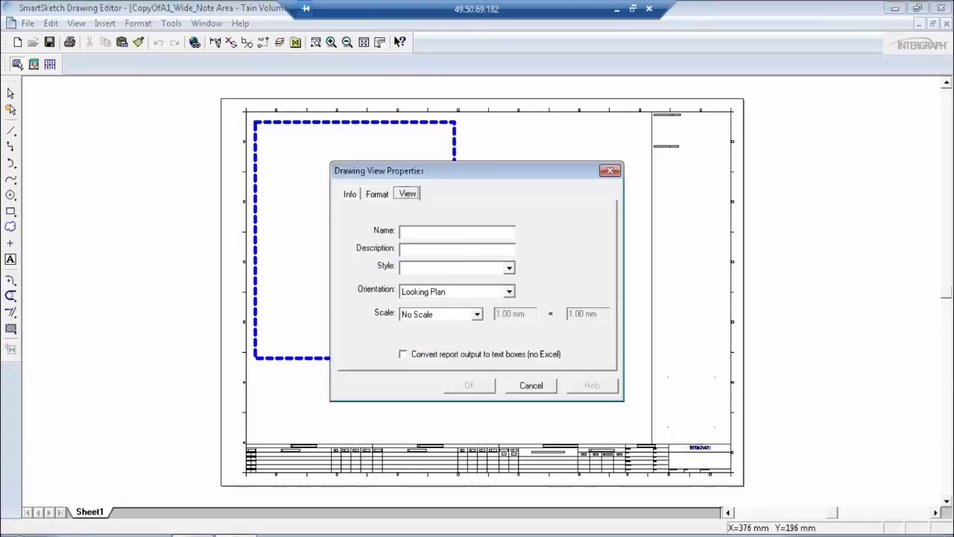
Give view 001 the Electrical CableTray Plan view style
key(Tab)
click(489, 270)
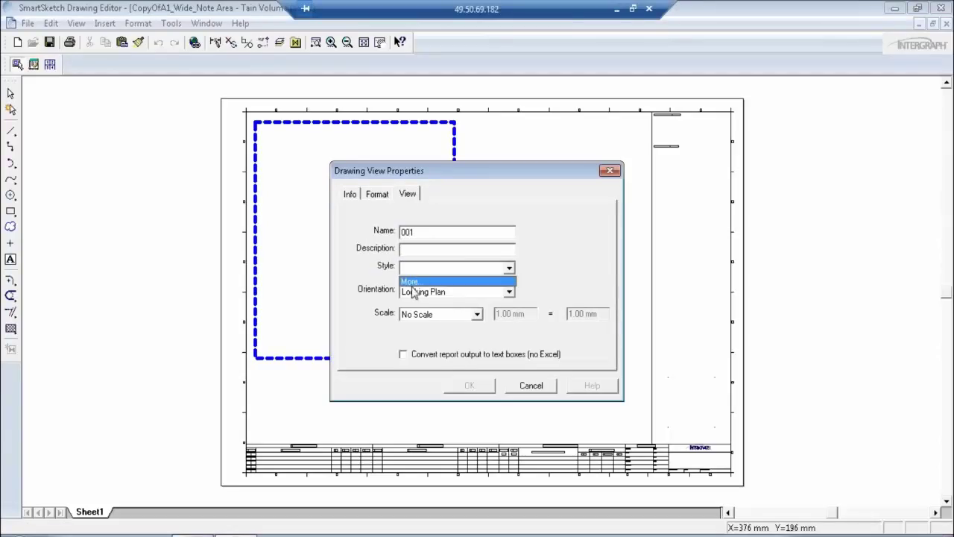
click(419, 282)
click(477, 269)
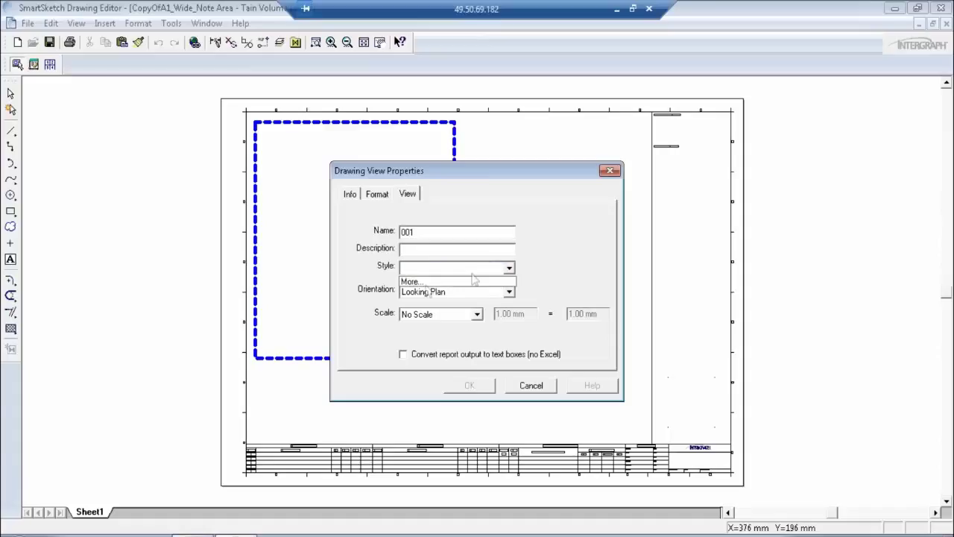
click(421, 282)
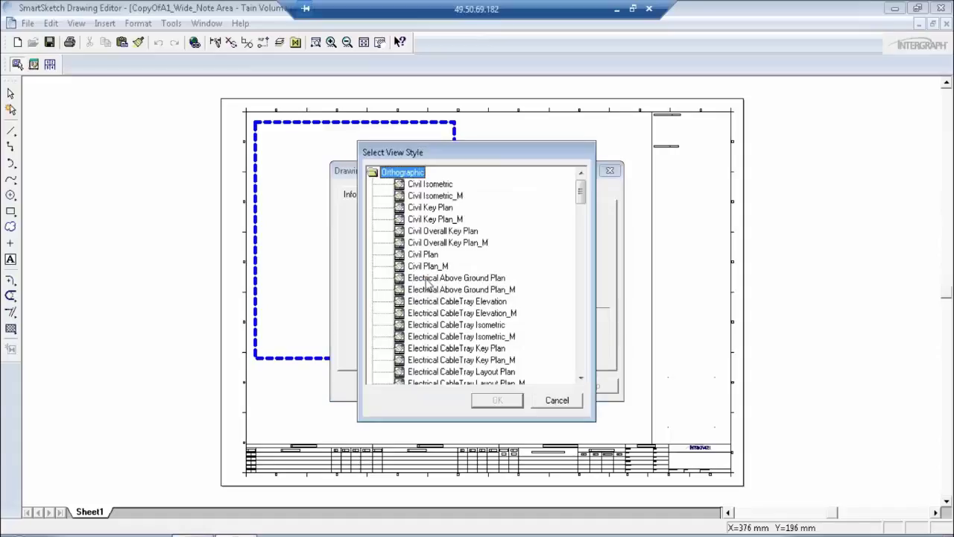
click(433, 337)
scroll(433, 339, down, 4)
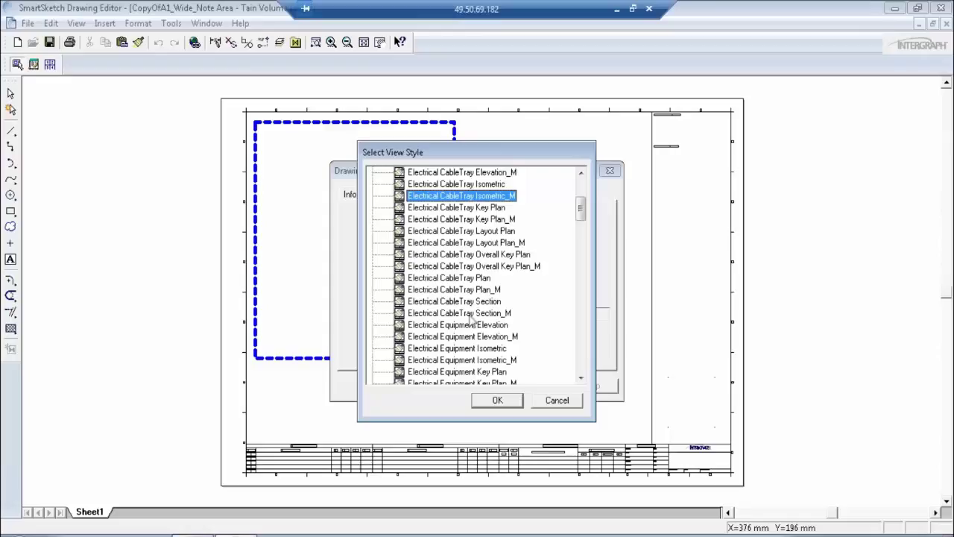
click(460, 278)
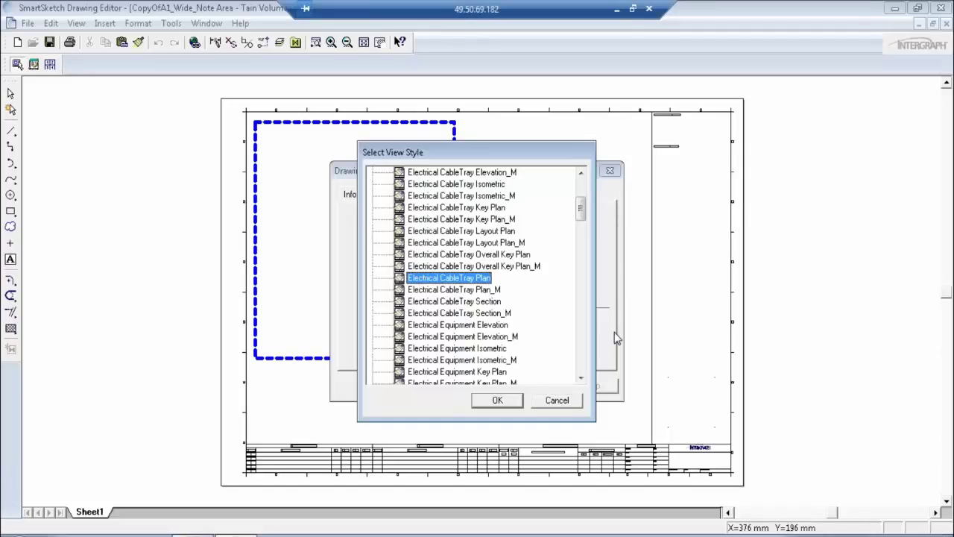
click(497, 399)
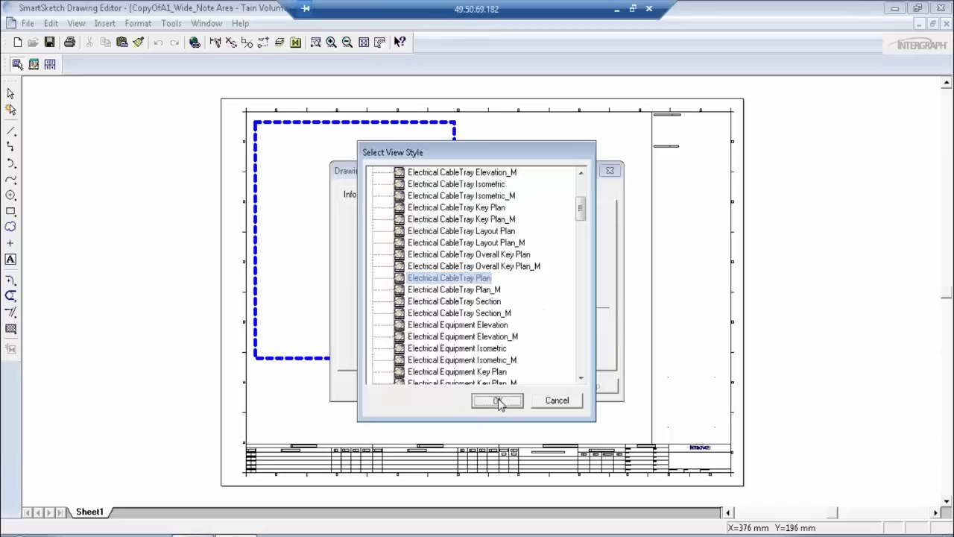
Set the view scale to 1/4" = 1'0" and apply the view properties
click(477, 314)
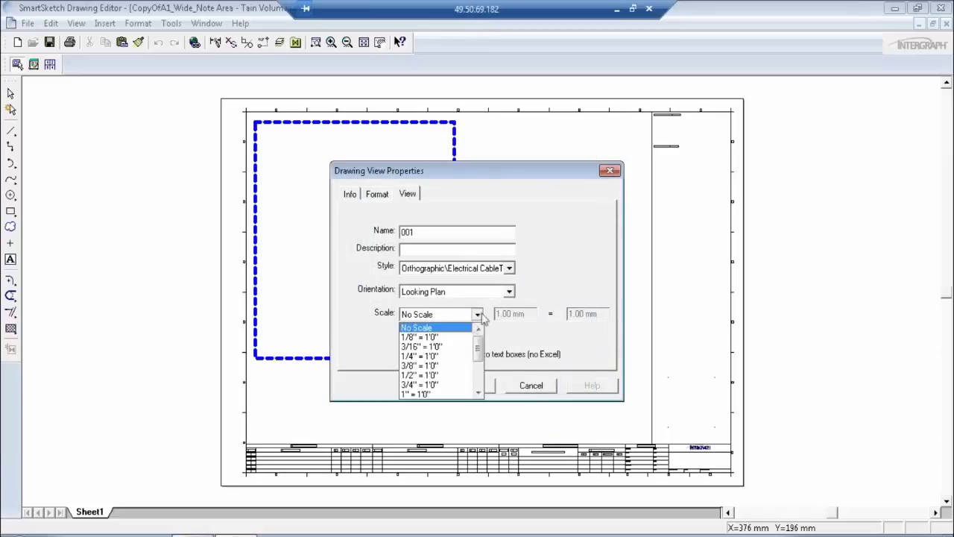
click(439, 347)
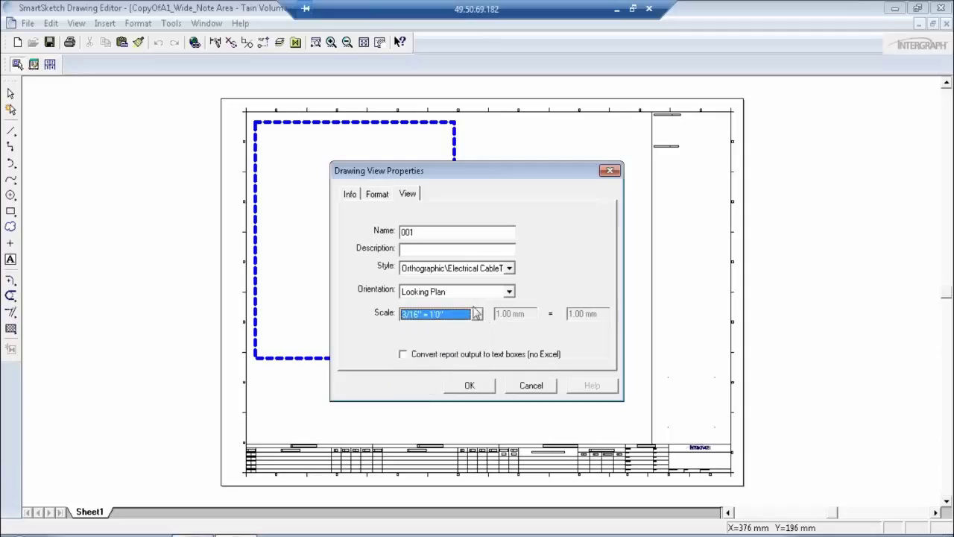
key(alt+Down)
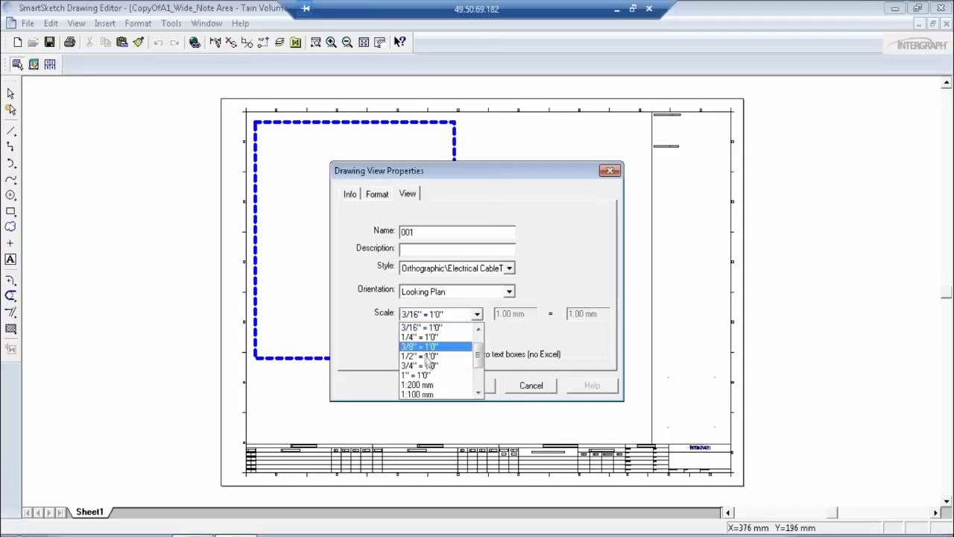
click(420, 337)
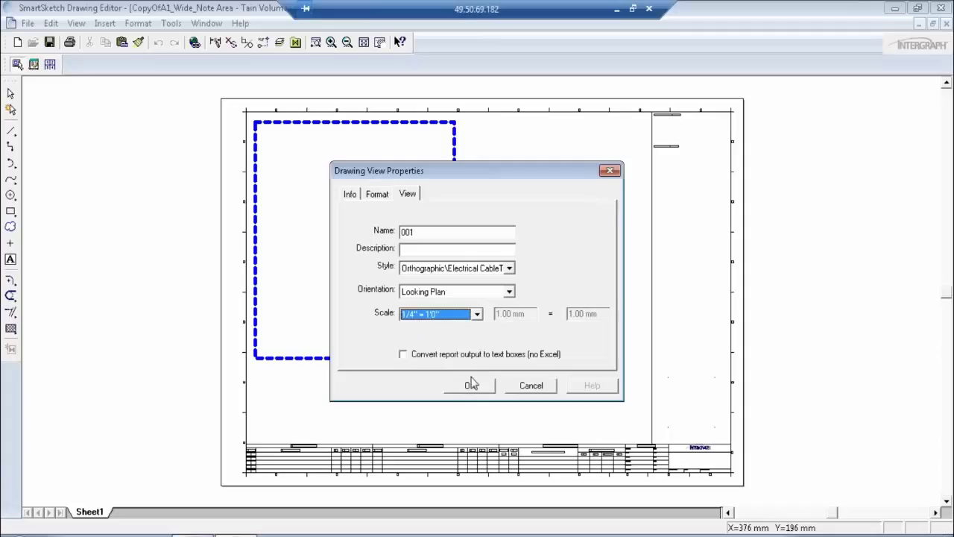
click(470, 386)
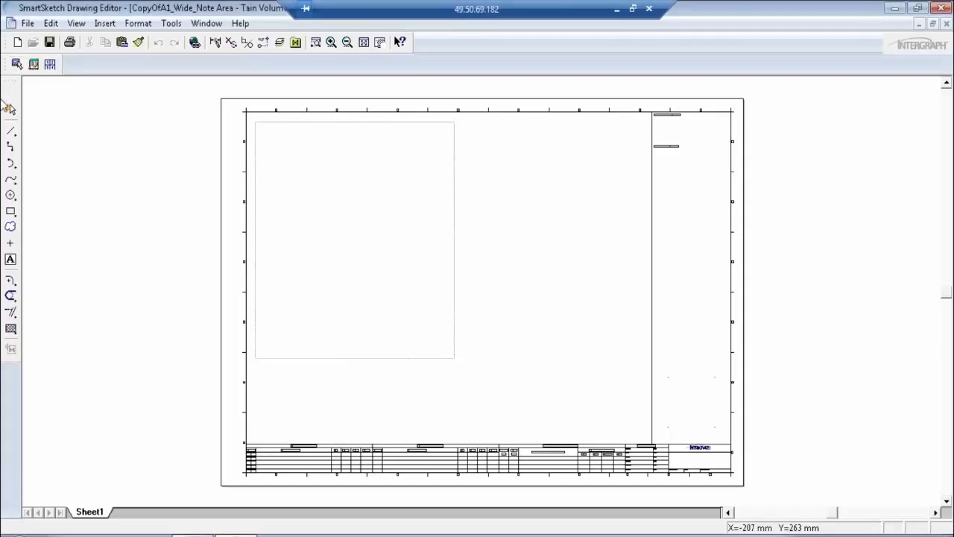
Draw a second view rectangle right of centre and name it 002
click(474, 235)
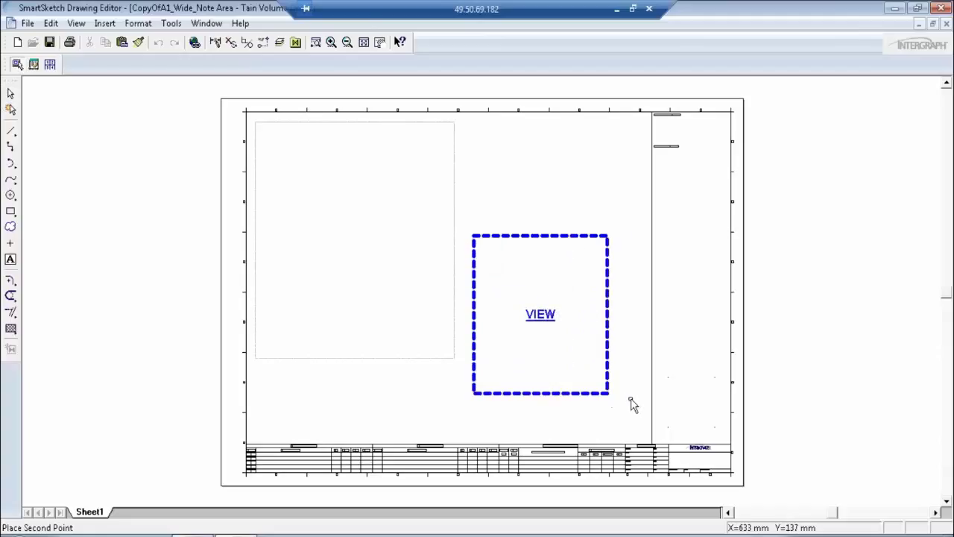
click(635, 398)
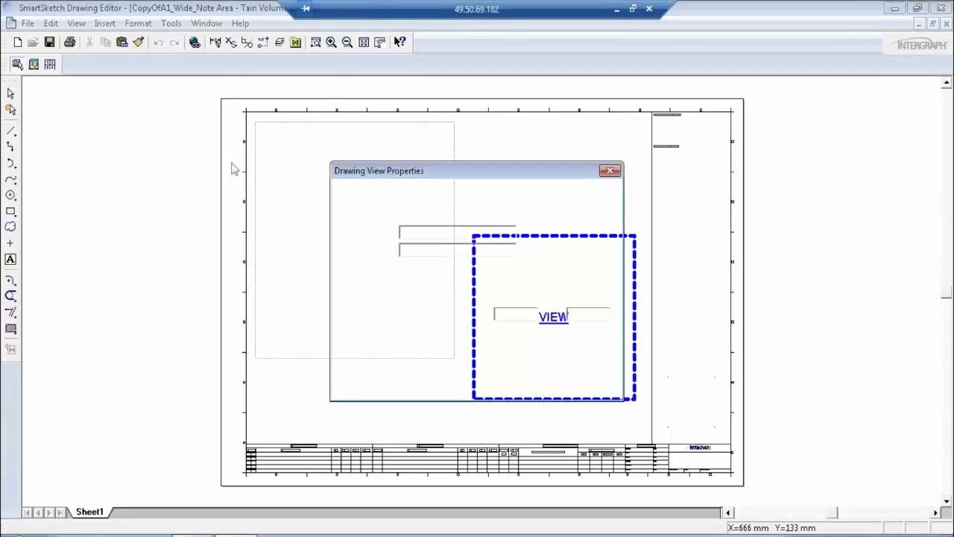
click(421, 232)
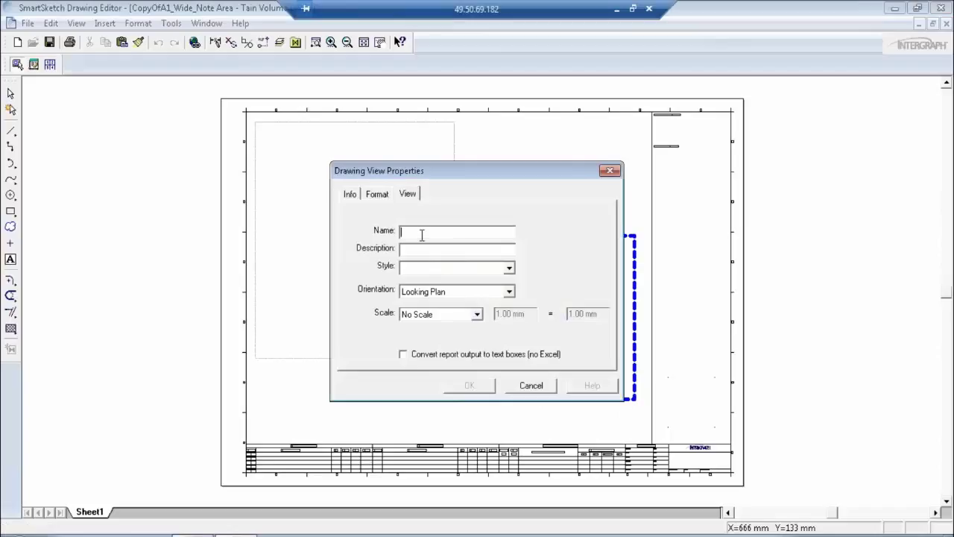
text(002)
Give view 002 the Electrical CableTray Section view style
click(510, 270)
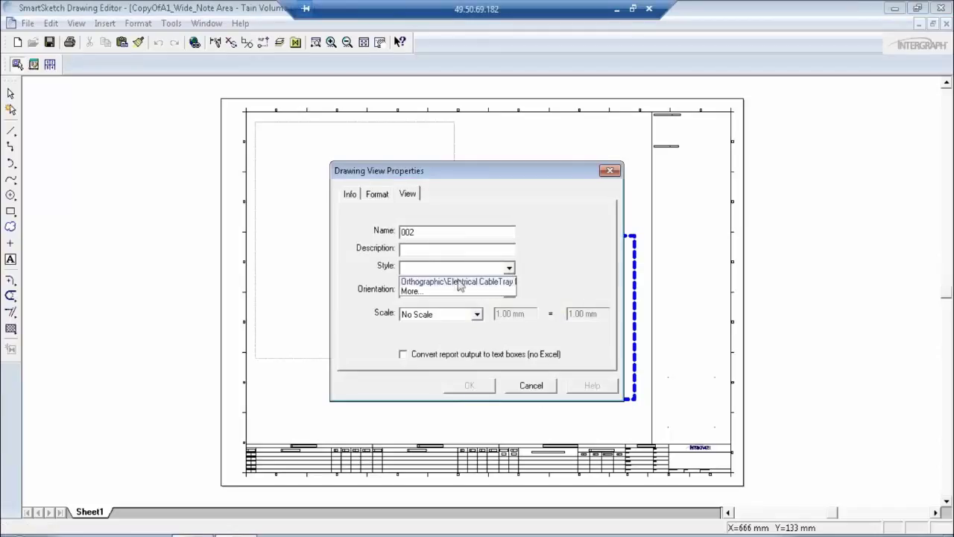
click(432, 291)
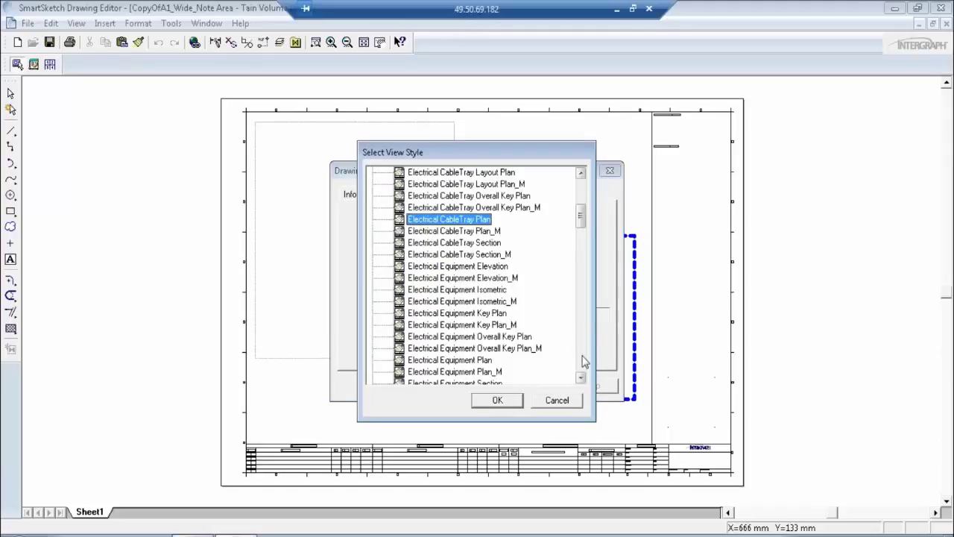
click(489, 267)
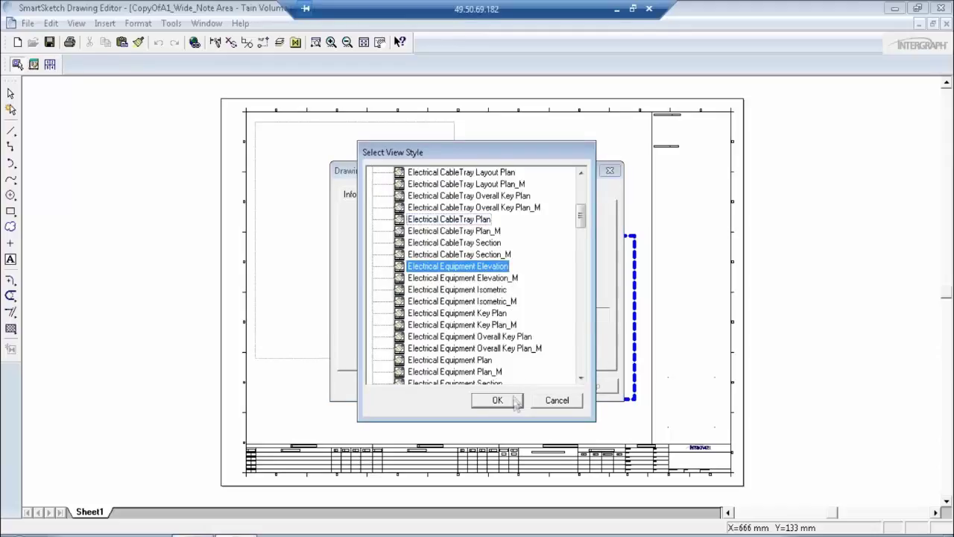
click(483, 243)
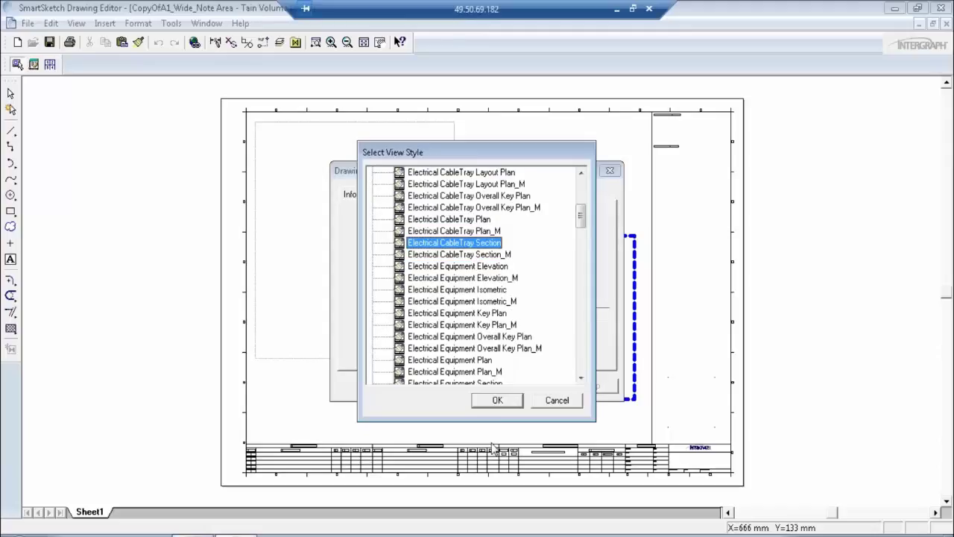
click(498, 400)
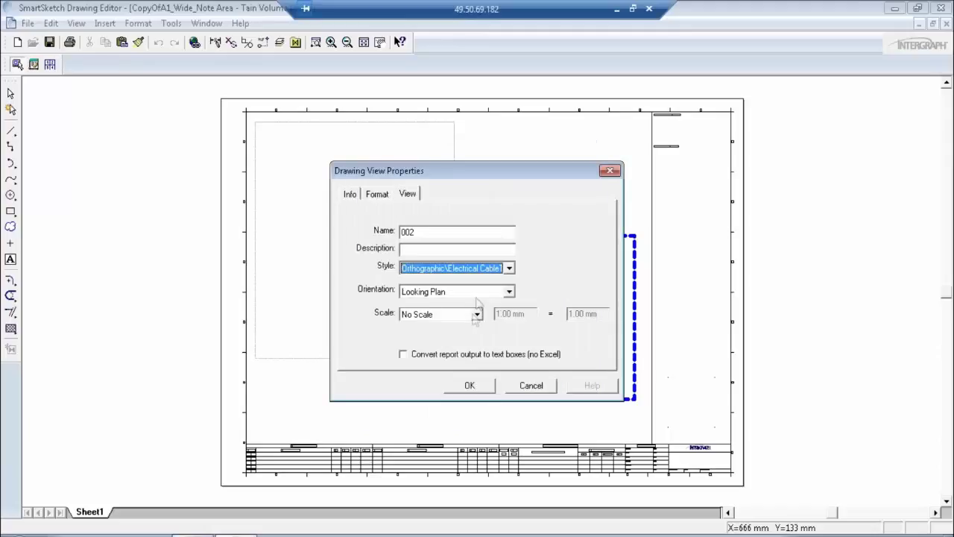
Set view 002 to 1/4" = 1'0" scale, Looking North, and confirm
click(477, 314)
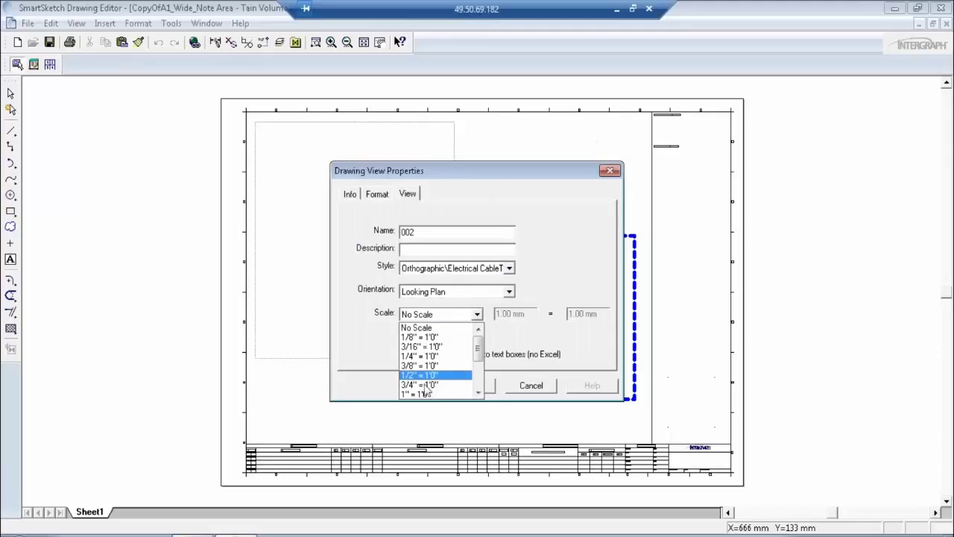
click(556, 339)
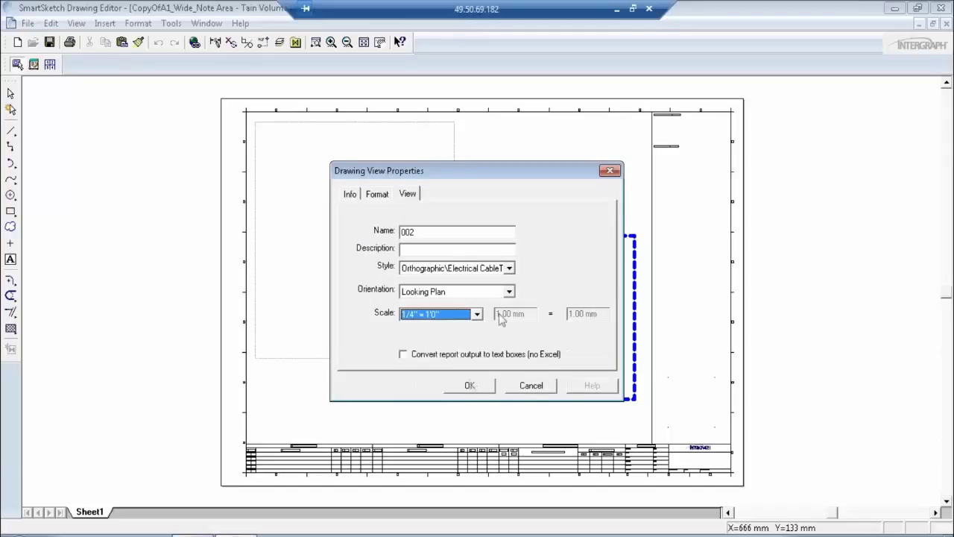
click(509, 291)
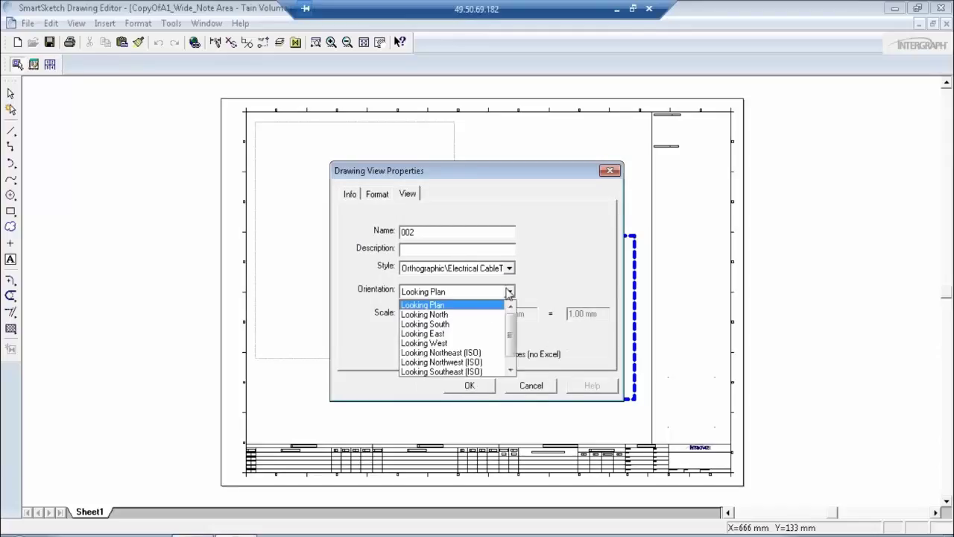
click(452, 315)
click(469, 385)
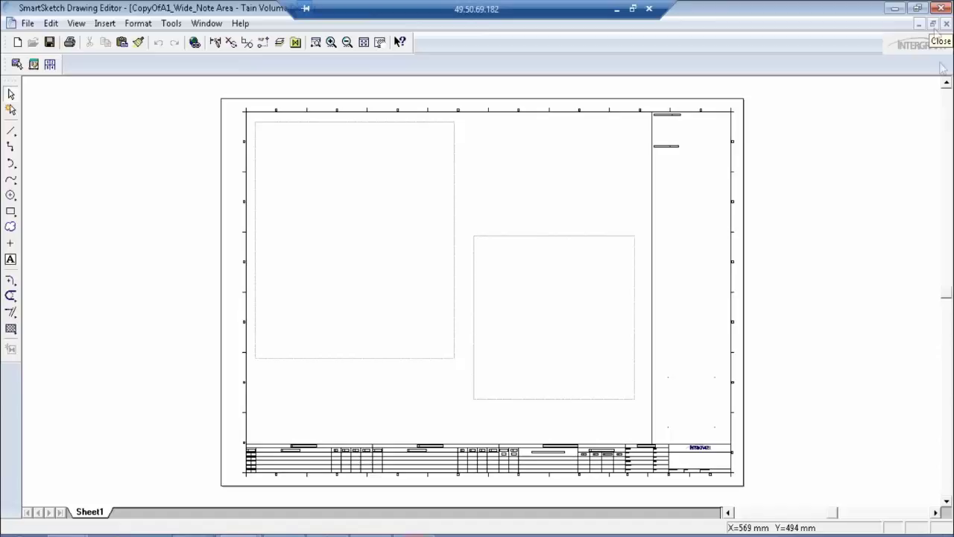
Close the drawing editor, saving changes to CopyOfA1_Wide_Note Area
click(941, 11)
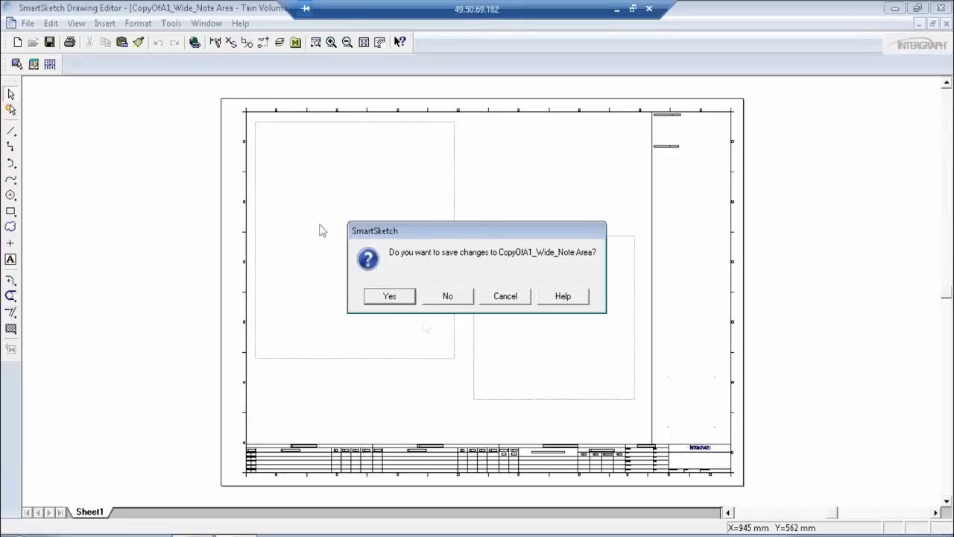
click(395, 297)
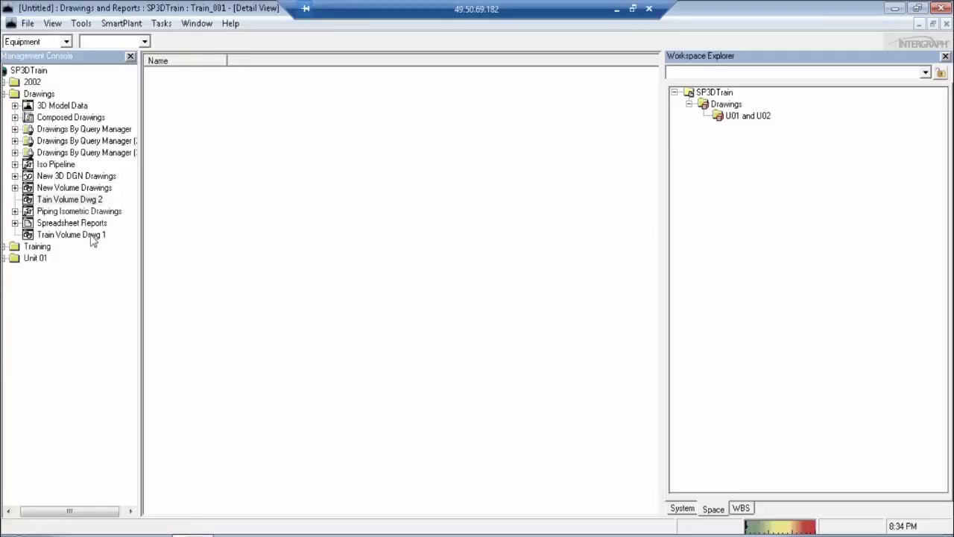
With Tain Volume Dwg 2 selected, switch to the Space Management task
click(73, 201)
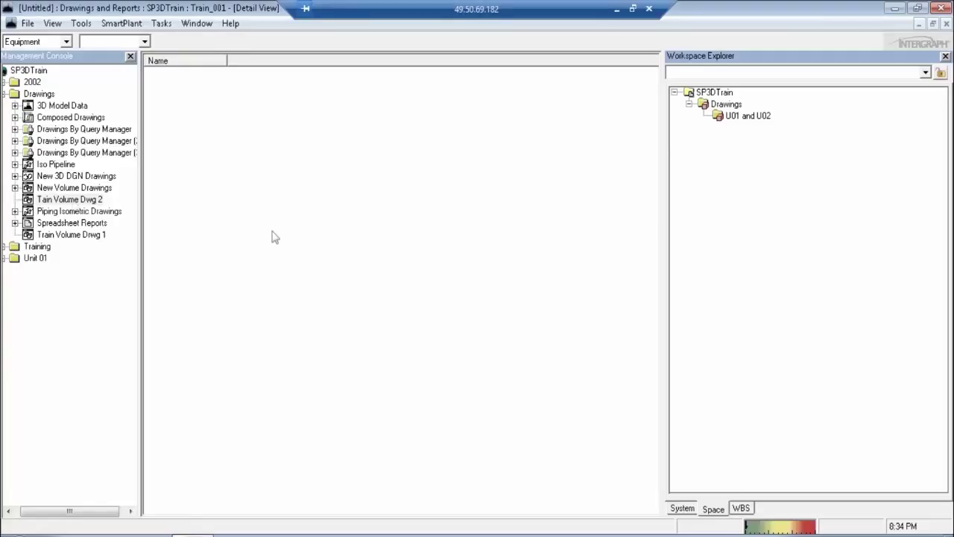
click(161, 24)
click(162, 23)
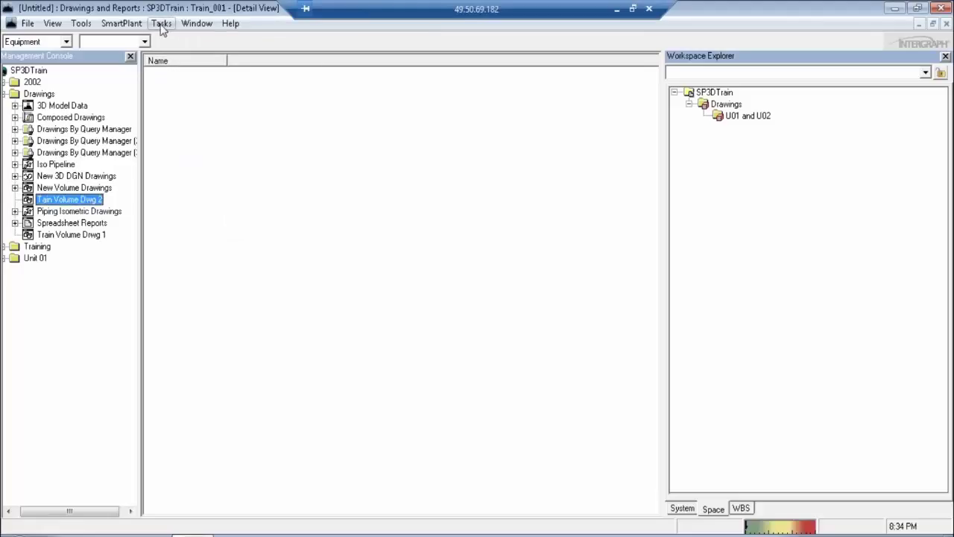
click(161, 23)
click(192, 185)
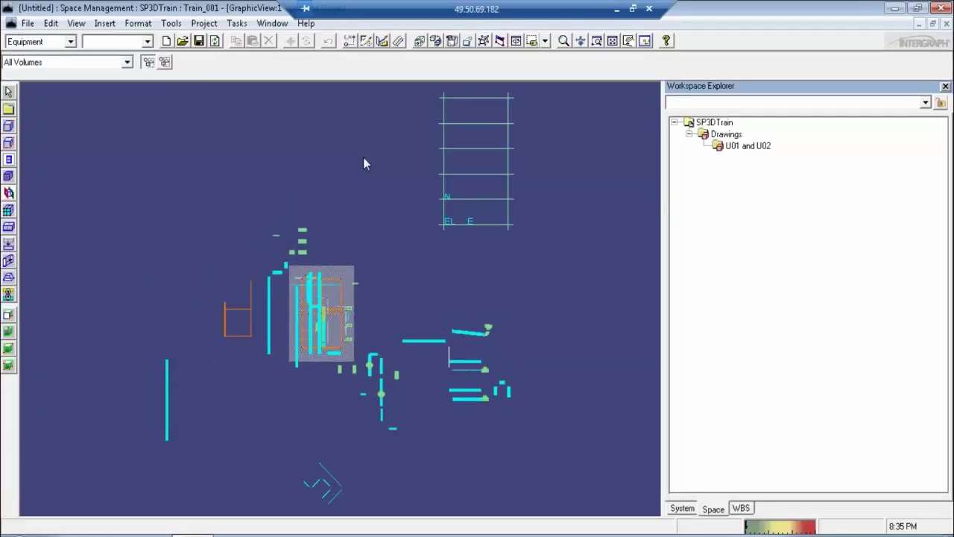
Turn the model to an isometric view and zoom into the steel structure on the slab
click(484, 40)
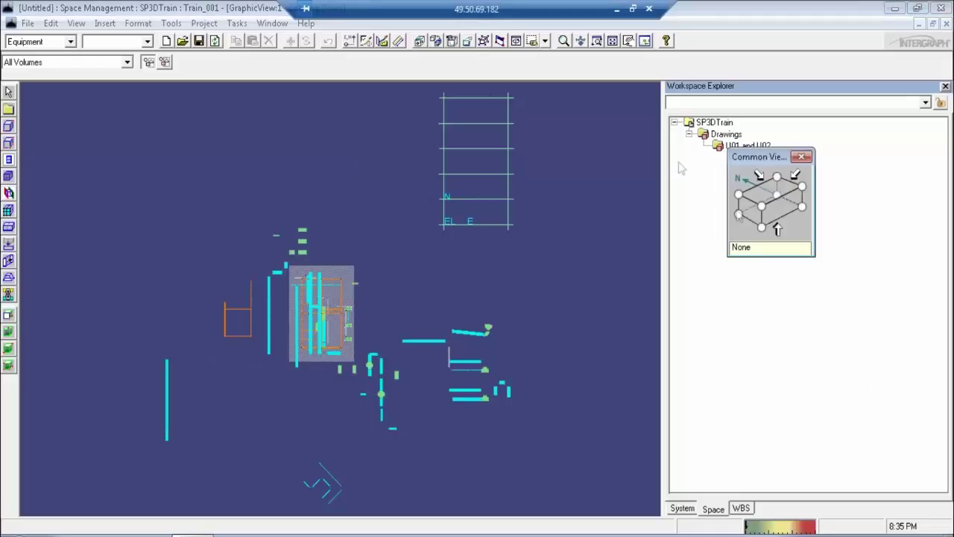
click(763, 210)
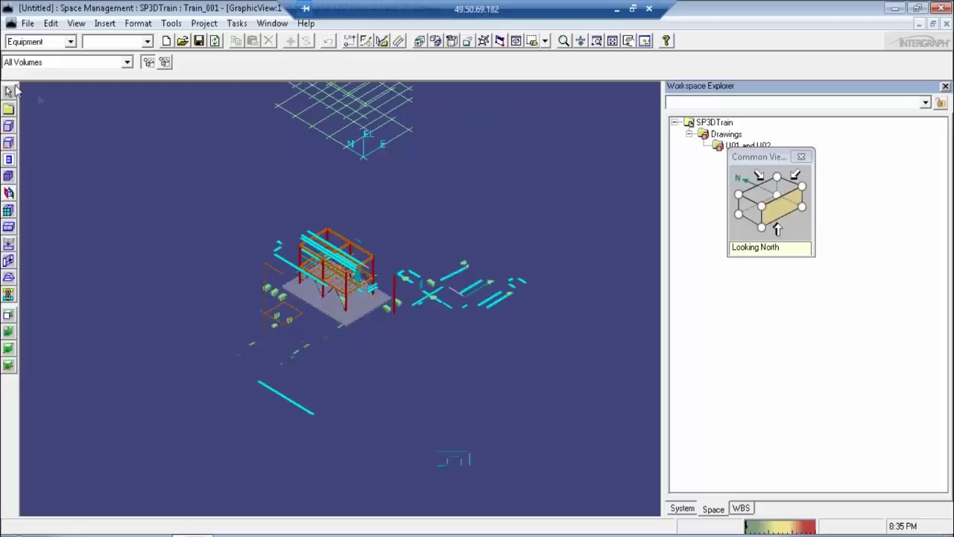
click(596, 40)
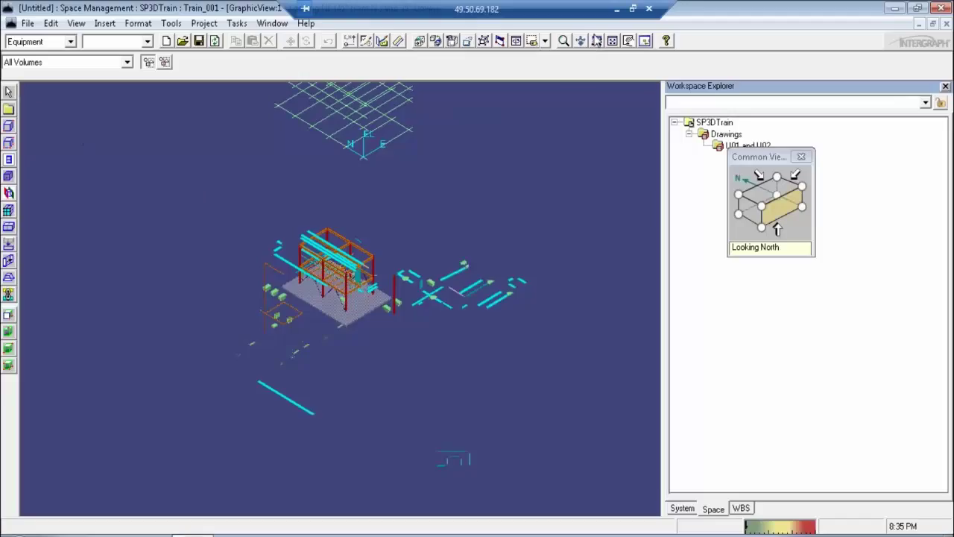
click(289, 215)
click(396, 340)
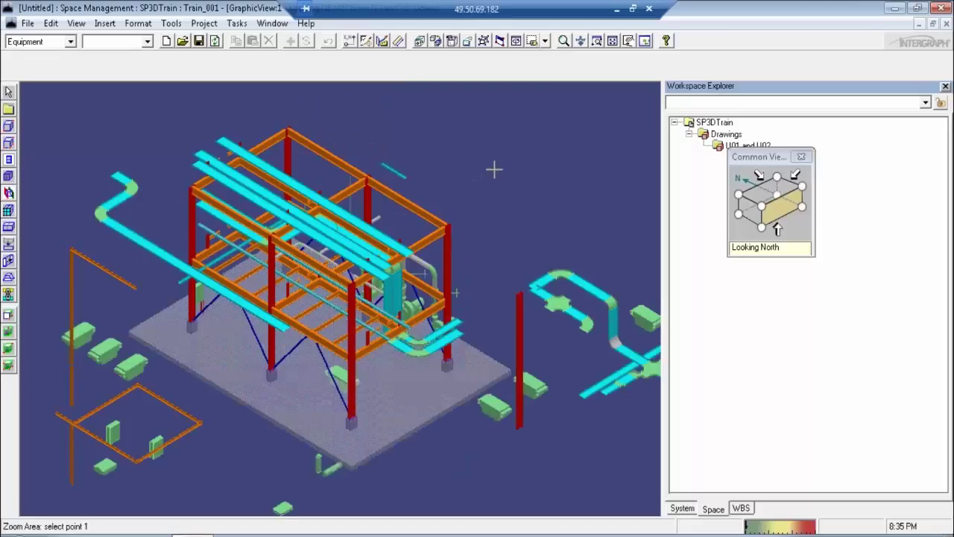
key(Escape)
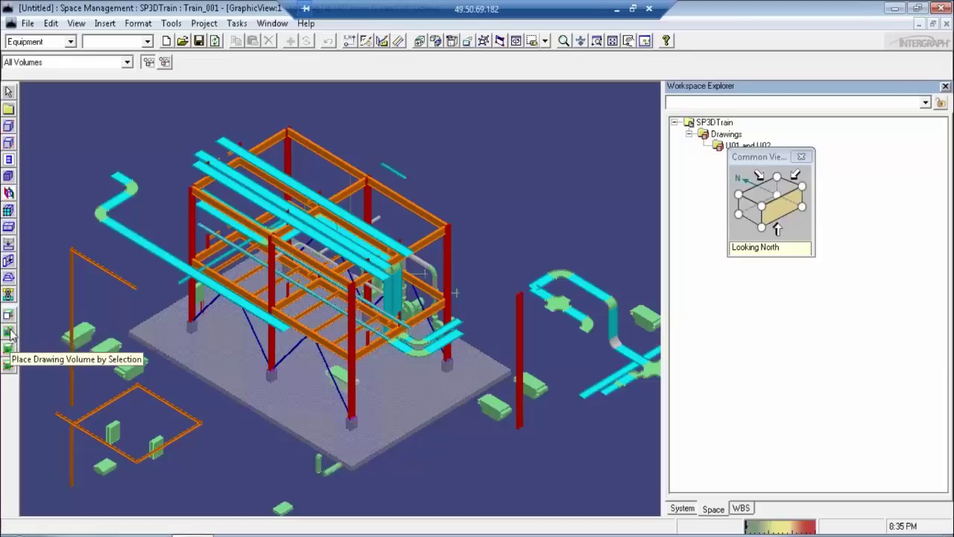
Place a drawing volume by selection around the slab, top beam, front column and upper-left pipe run
click(9, 333)
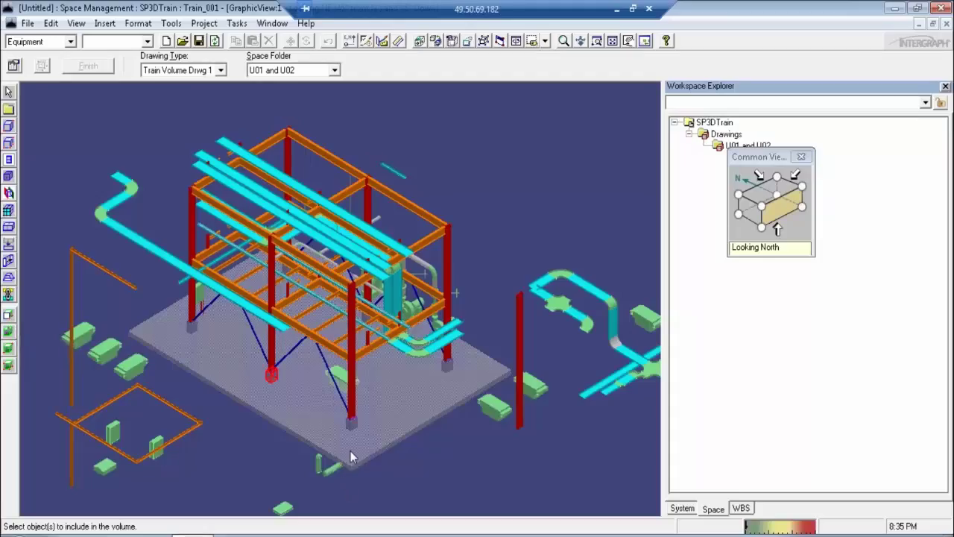
click(354, 404)
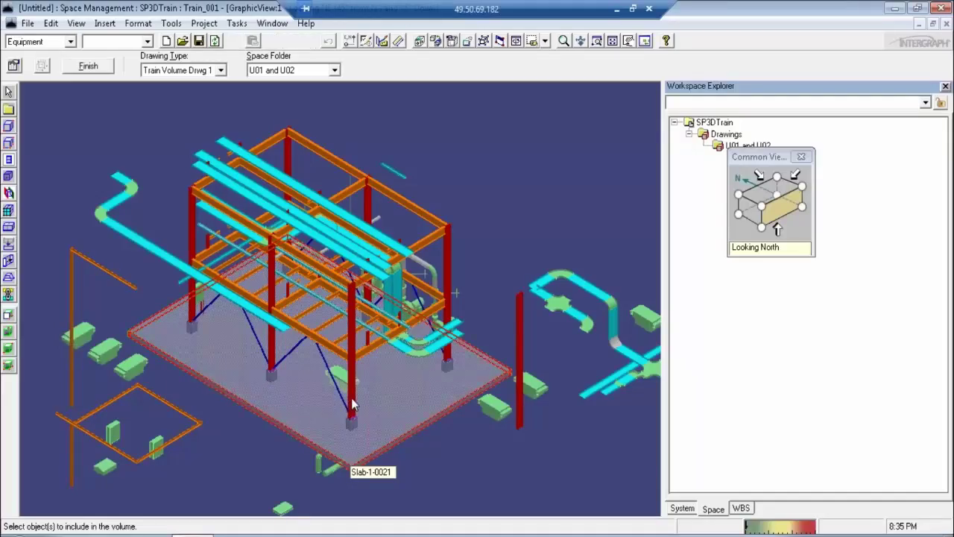
click(354, 405)
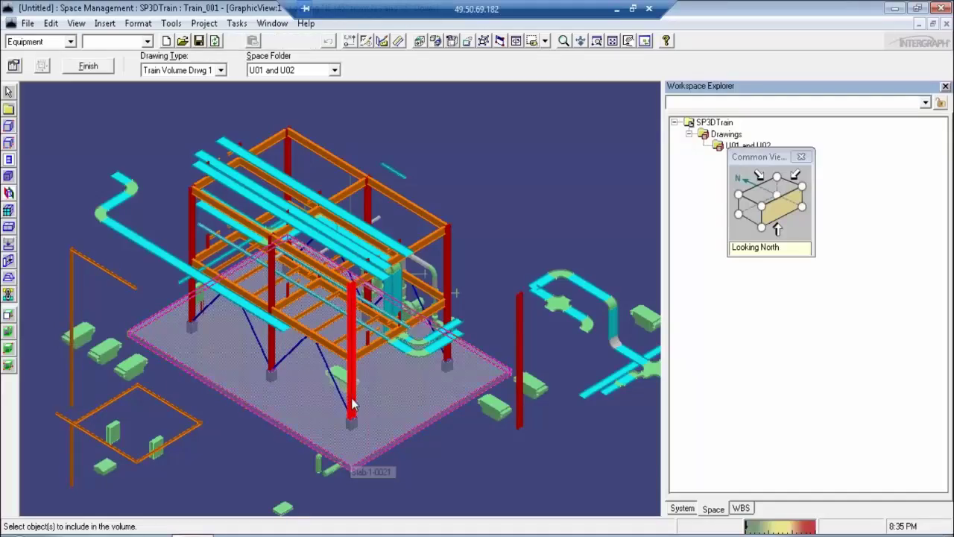
click(382, 184)
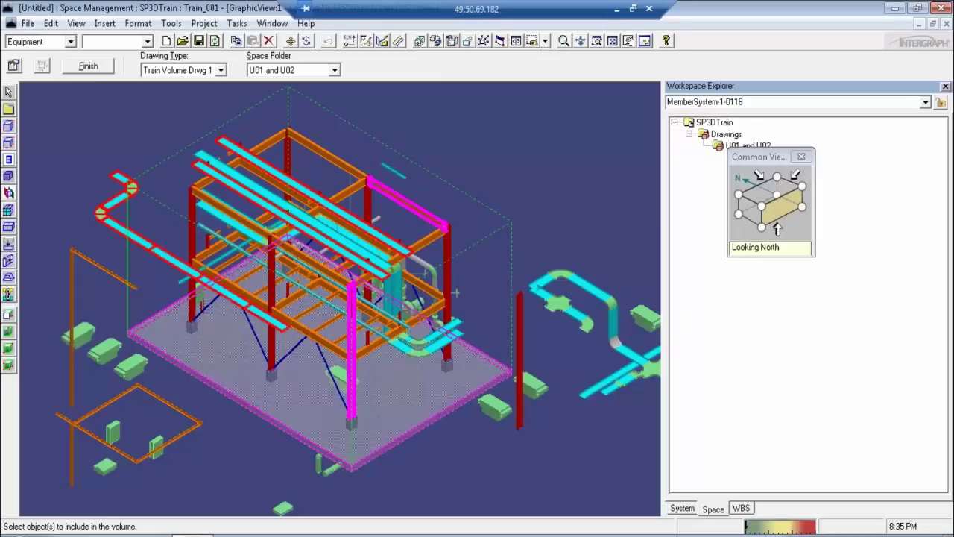
click(416, 246)
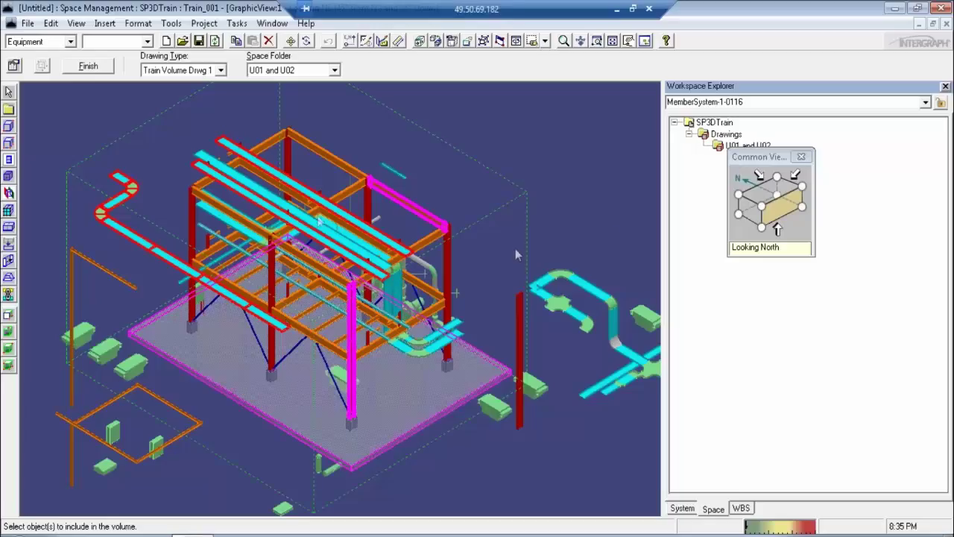
click(131, 221)
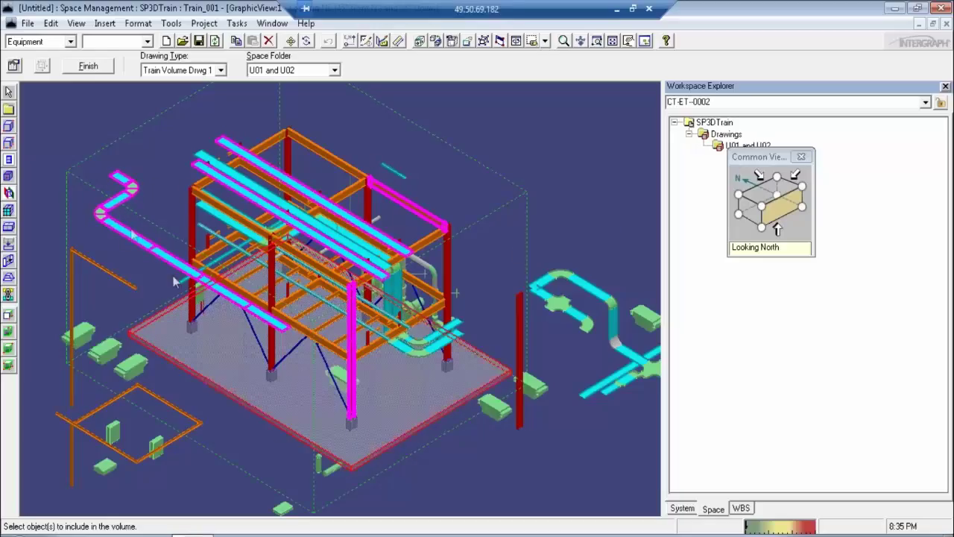
click(221, 70)
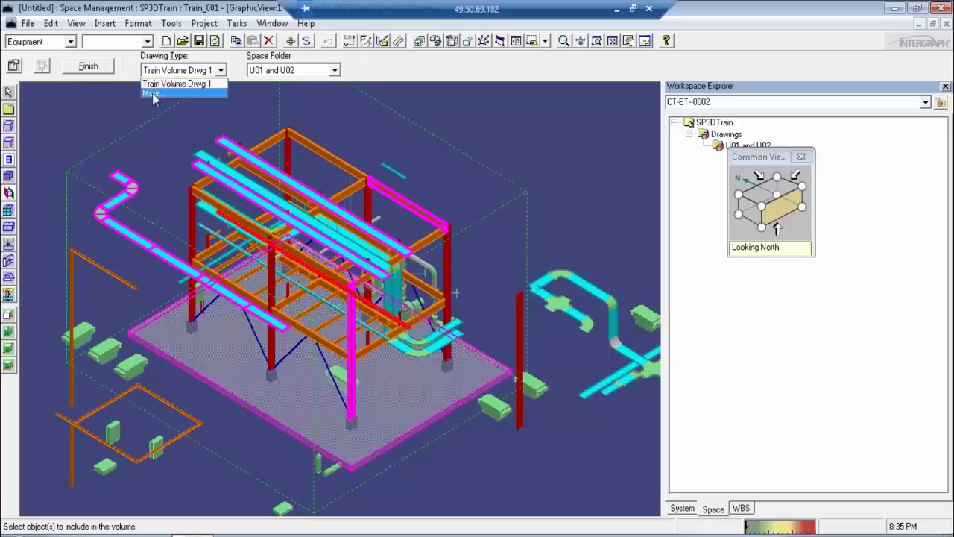
click(152, 95)
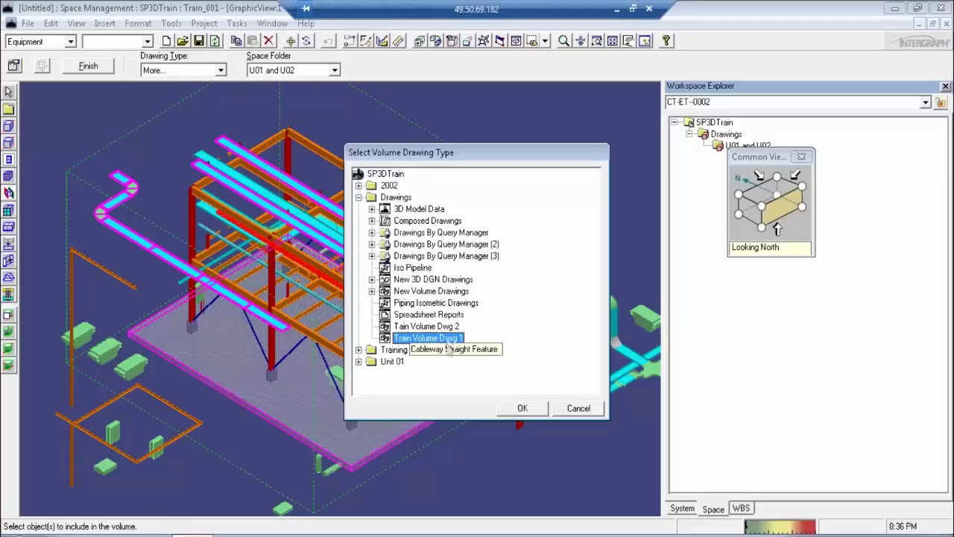
click(522, 409)
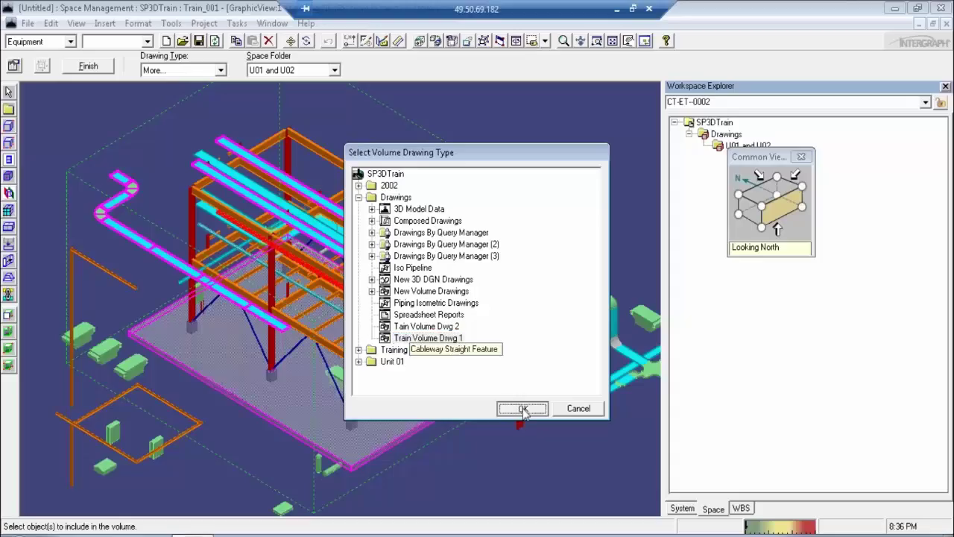
Set the volume's space folder to U01 and U02 under Drawings via the More... list
click(328, 70)
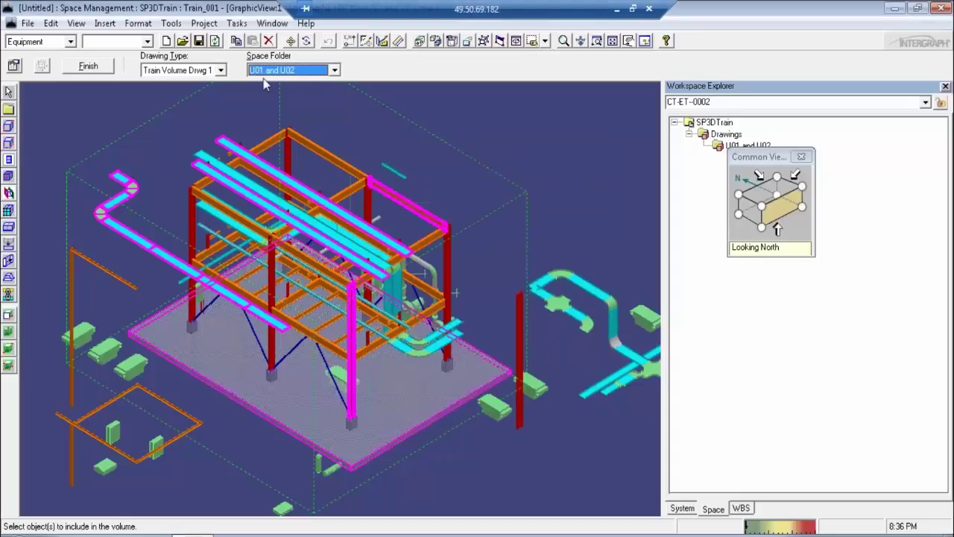
click(262, 95)
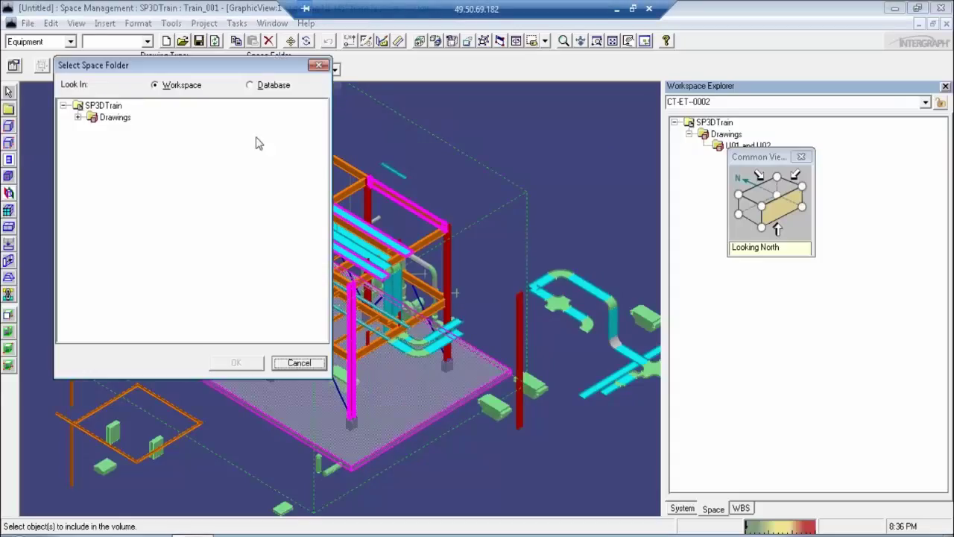
click(78, 118)
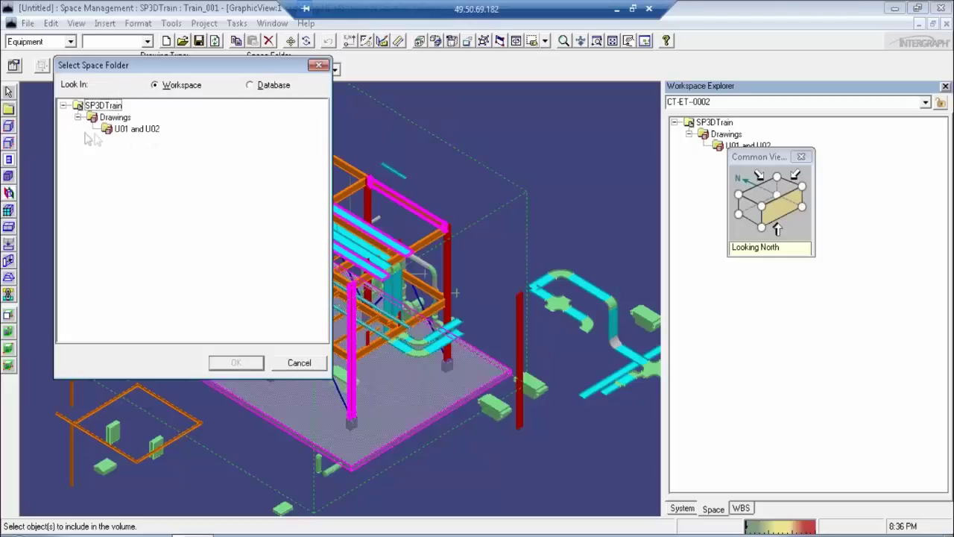
click(136, 130)
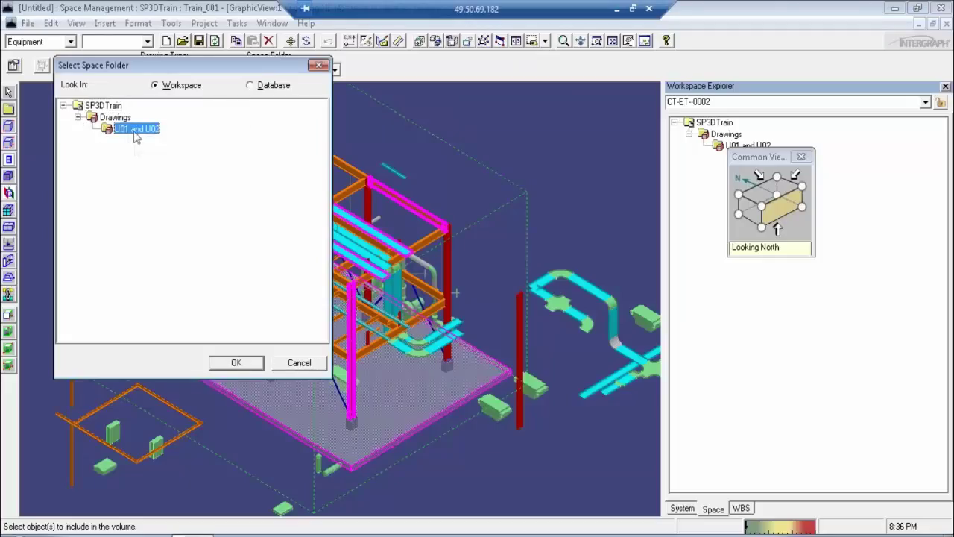